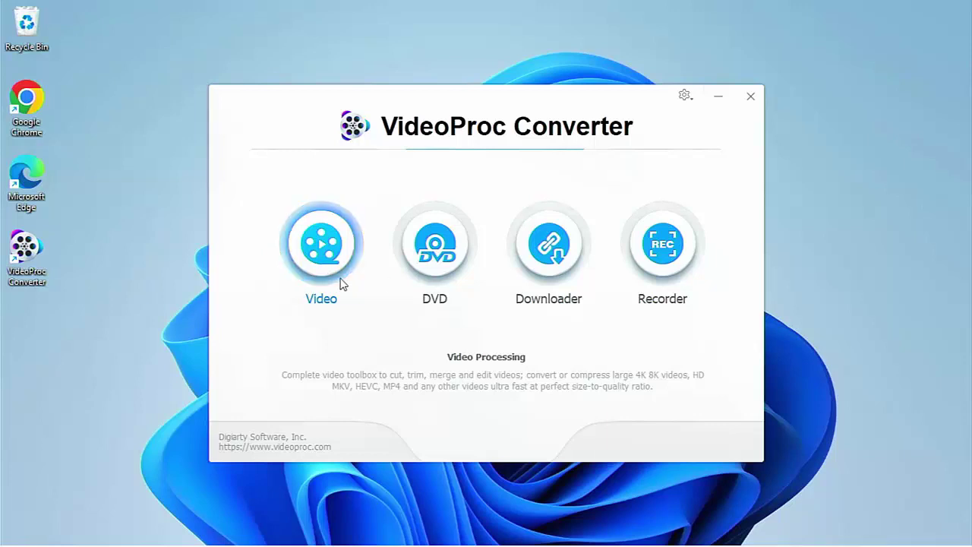
Open the Video workspace's output profile chooser and browse the General Profiles
{"action": "left_click", "coordinate": [321, 266]}
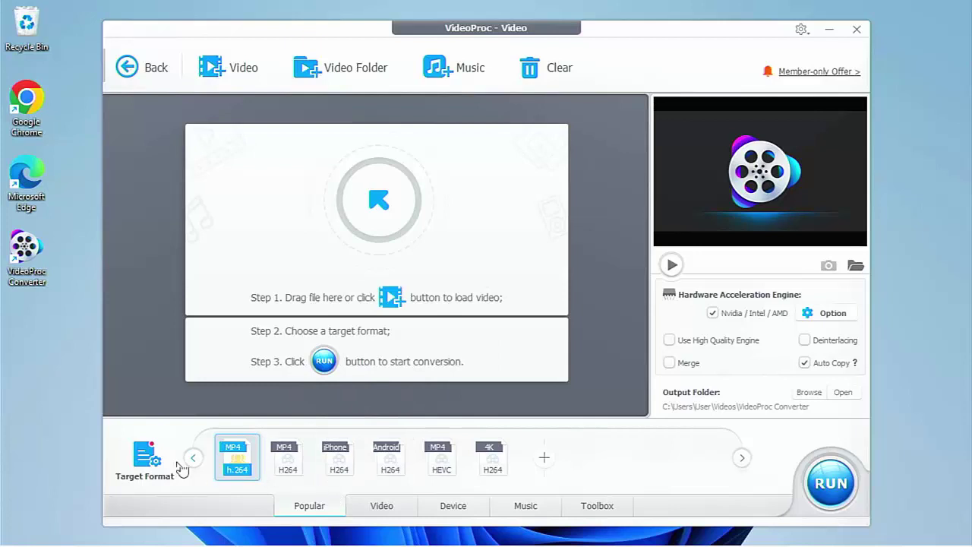
{"action": "left_click", "coordinate": [144, 458]}
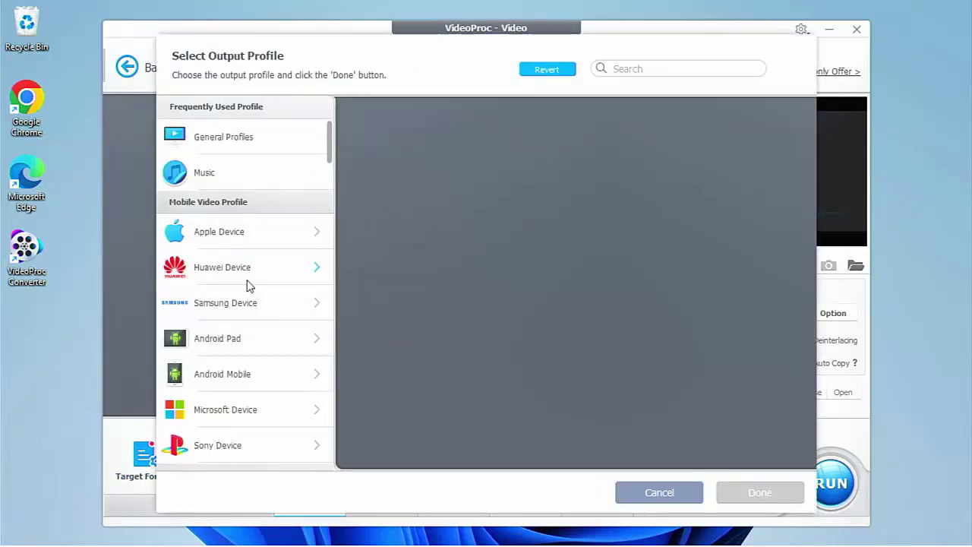
{"action": "left_click", "coordinate": [239, 136]}
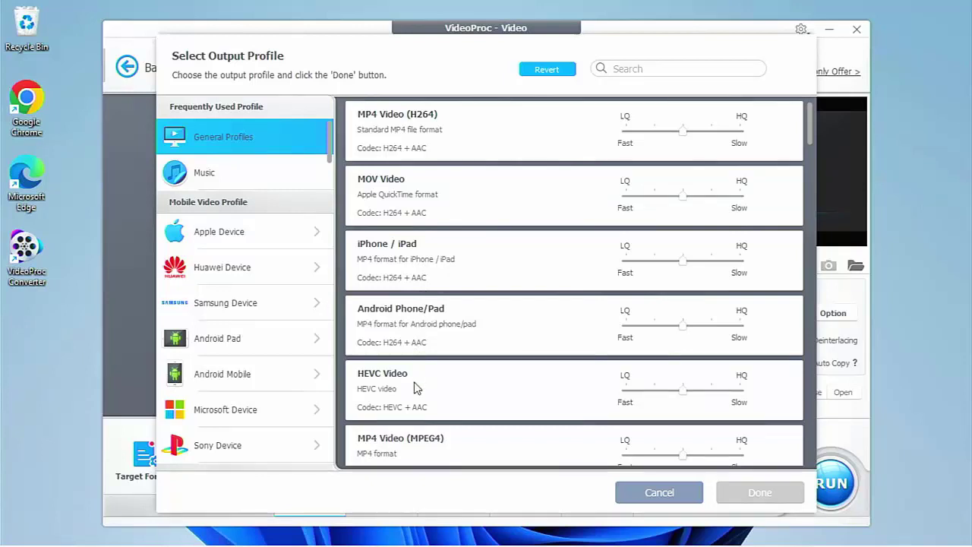
{"action": "scroll", "coordinate": [416, 387], "scroll_direction": "down", "scroll_amount": 1}
{"action": "scroll", "coordinate": [416, 387], "scroll_direction": "down", "scroll_amount": 2}
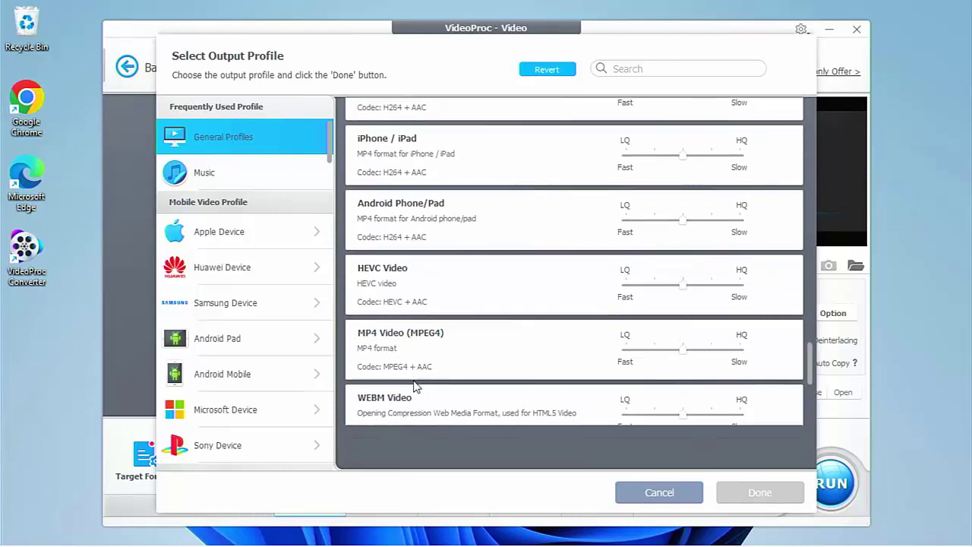
{"action": "scroll", "coordinate": [416, 387], "scroll_direction": "up", "scroll_amount": 1}
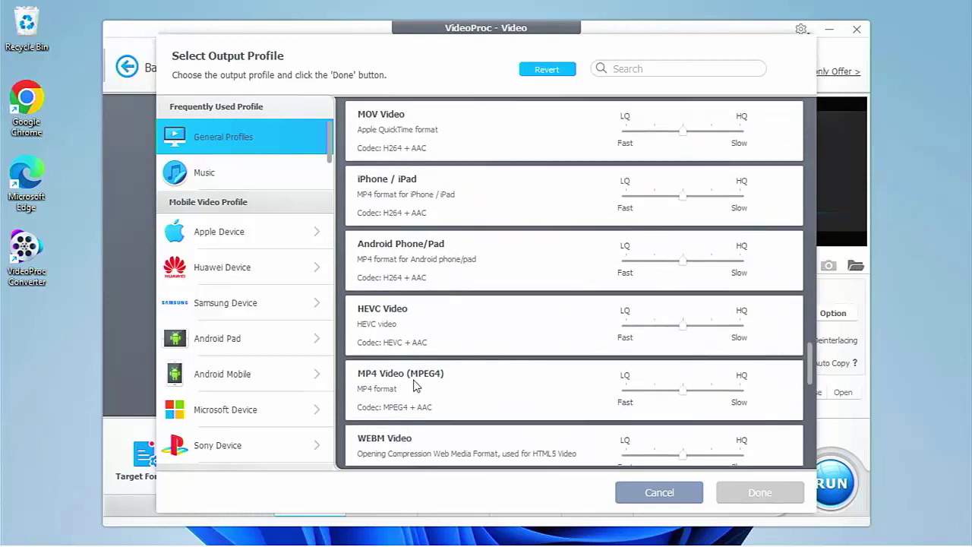
Browse the Music profiles, then move on to the Apple Device category
{"action": "left_click", "coordinate": [228, 171]}
{"action": "scroll", "coordinate": [435, 196], "scroll_direction": "down", "scroll_amount": 5}
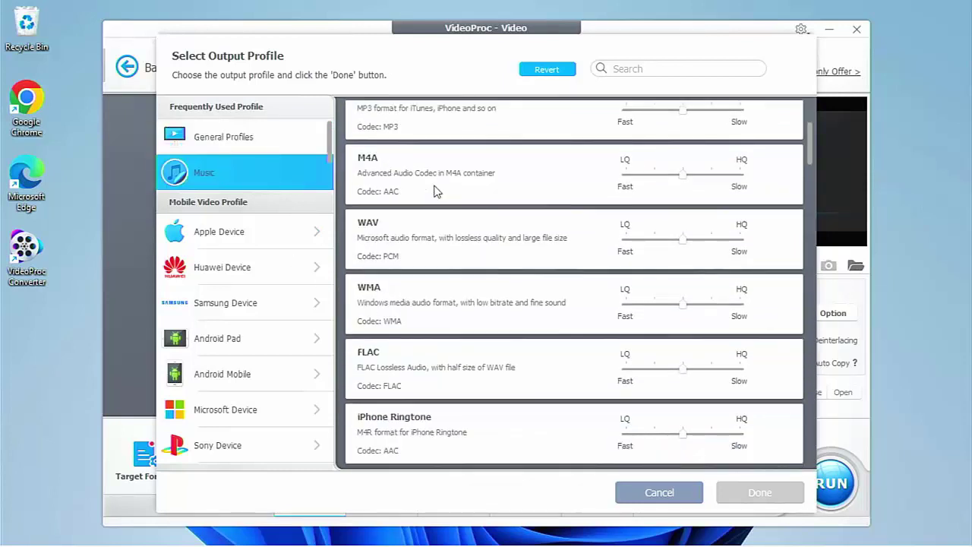
{"action": "scroll", "coordinate": [435, 197], "scroll_direction": "down", "scroll_amount": 5}
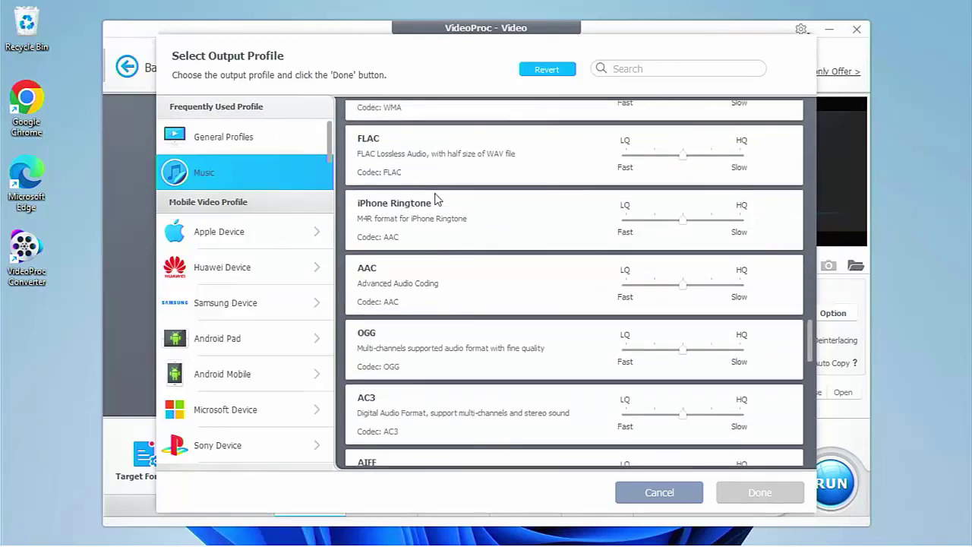
{"action": "scroll", "coordinate": [435, 199], "scroll_direction": "up", "scroll_amount": 5}
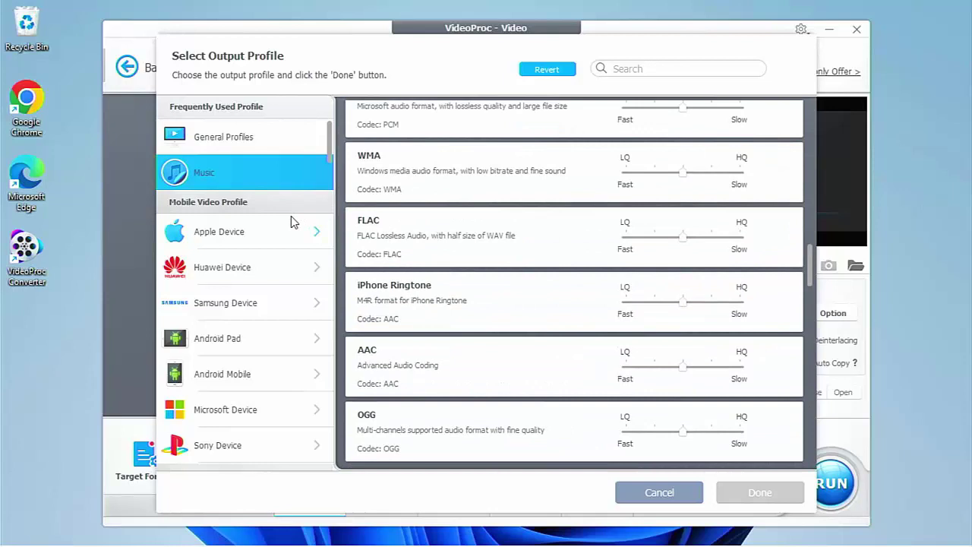
{"action": "left_click", "coordinate": [252, 229]}
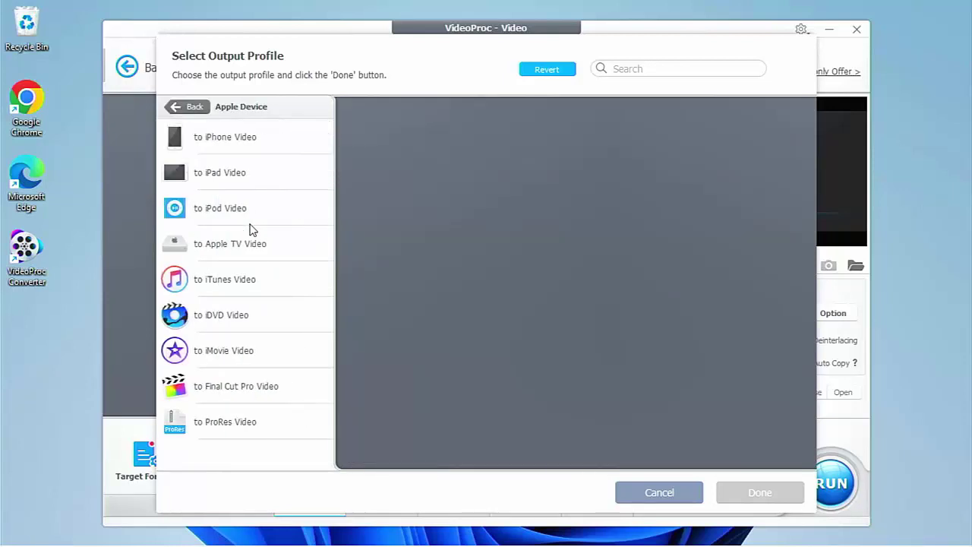
Browse the Huawei Device and Samsung Device profiles, returning to the categories each time
{"action": "left_click", "coordinate": [189, 105]}
{"action": "left_click", "coordinate": [187, 106]}
{"action": "left_click", "coordinate": [211, 271]}
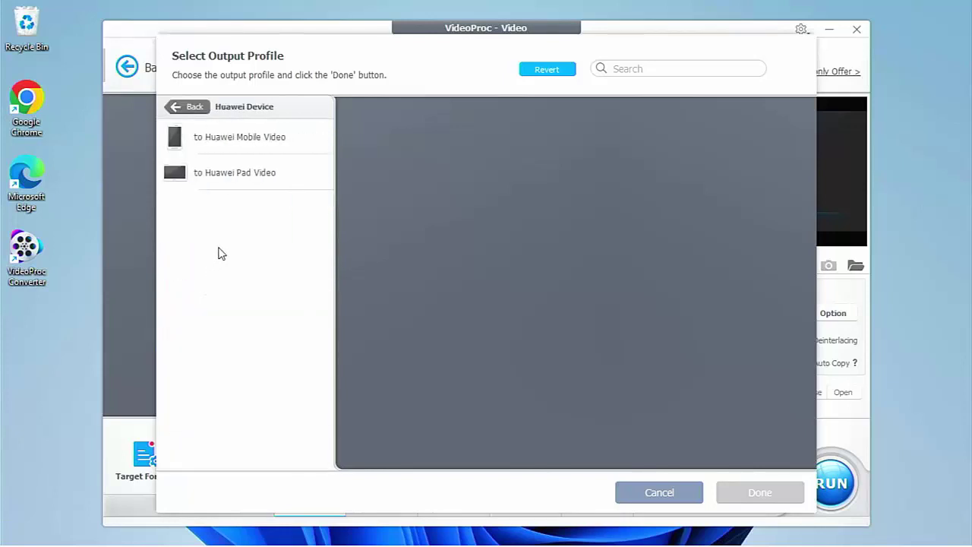
{"action": "left_click", "coordinate": [182, 109]}
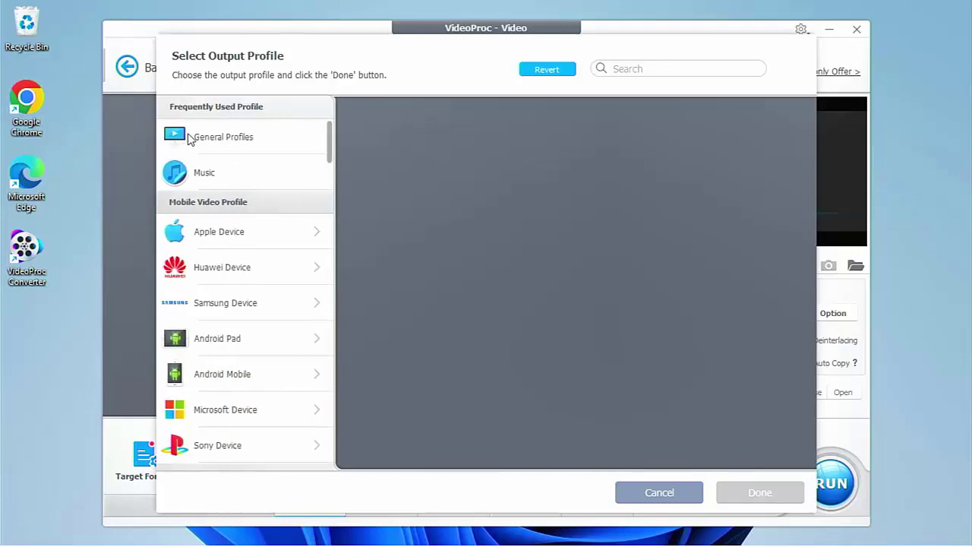
{"action": "left_click", "coordinate": [218, 304]}
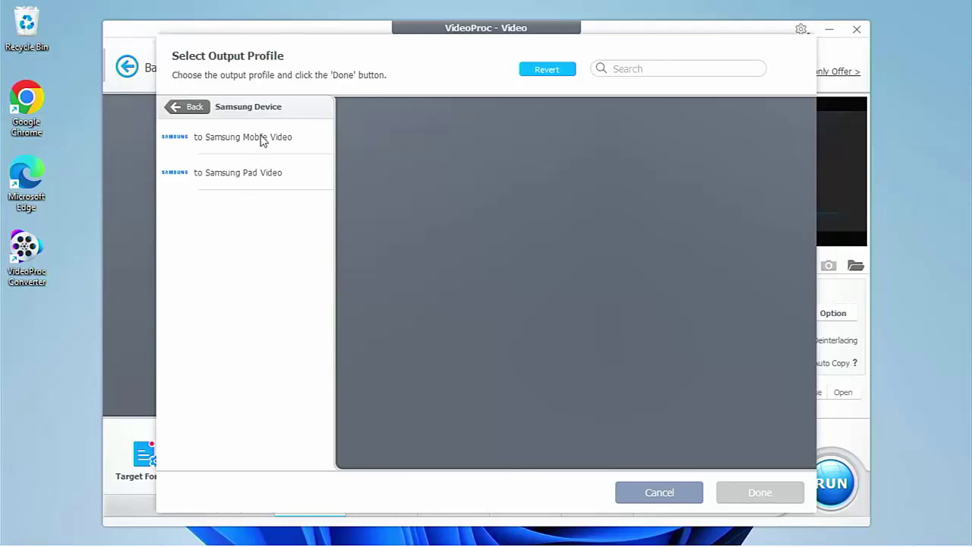
{"action": "left_click", "coordinate": [184, 108]}
Scroll the category list, then close the chooser without picking a profile
{"action": "scroll", "coordinate": [246, 342], "scroll_direction": "down", "scroll_amount": 1}
{"action": "scroll", "coordinate": [251, 349], "scroll_direction": "down", "scroll_amount": 2}
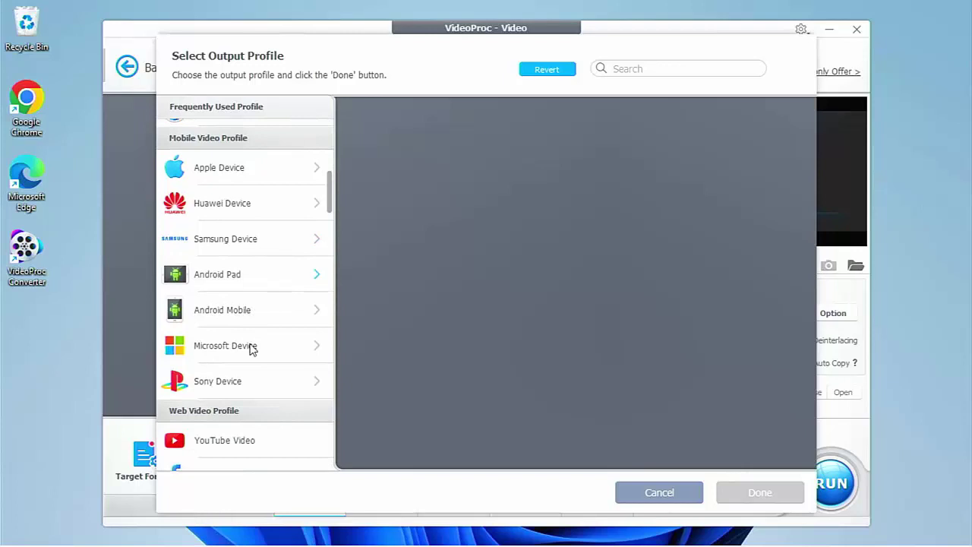
{"action": "scroll", "coordinate": [252, 348], "scroll_direction": "down", "scroll_amount": 2}
{"action": "scroll", "coordinate": [252, 347], "scroll_direction": "down", "scroll_amount": 5}
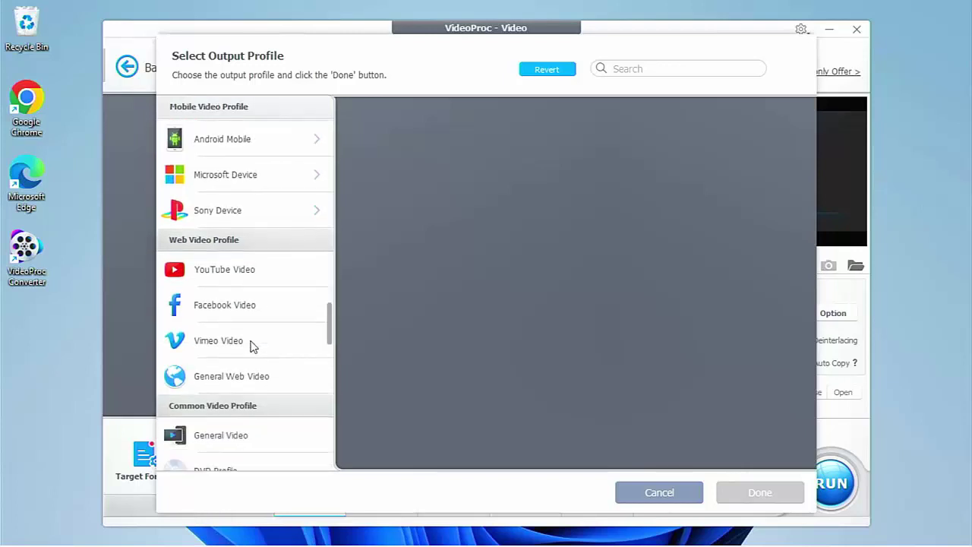
{"action": "scroll", "coordinate": [252, 346], "scroll_direction": "down", "scroll_amount": 1}
{"action": "key", "text": "Escape"}
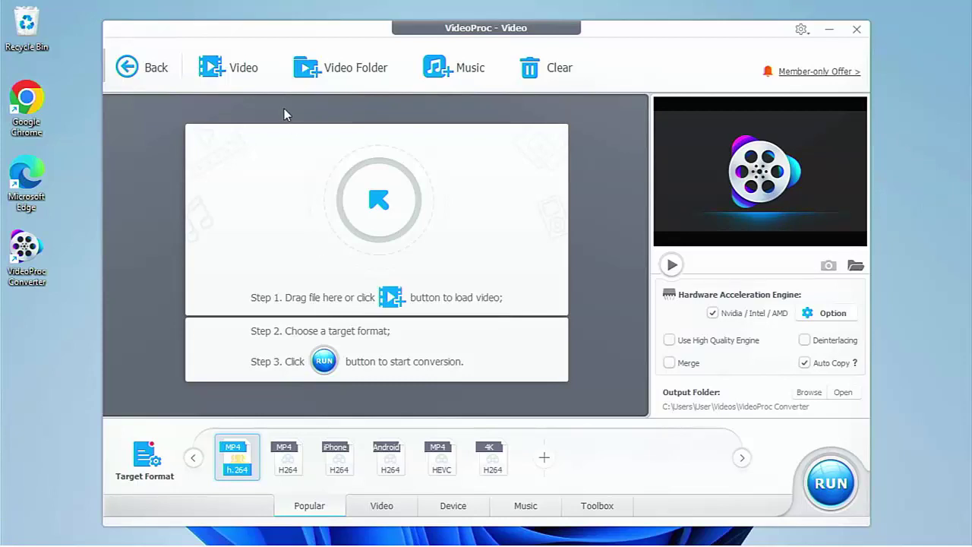
{"action": "mouse_move", "coordinate": [160, 540]}
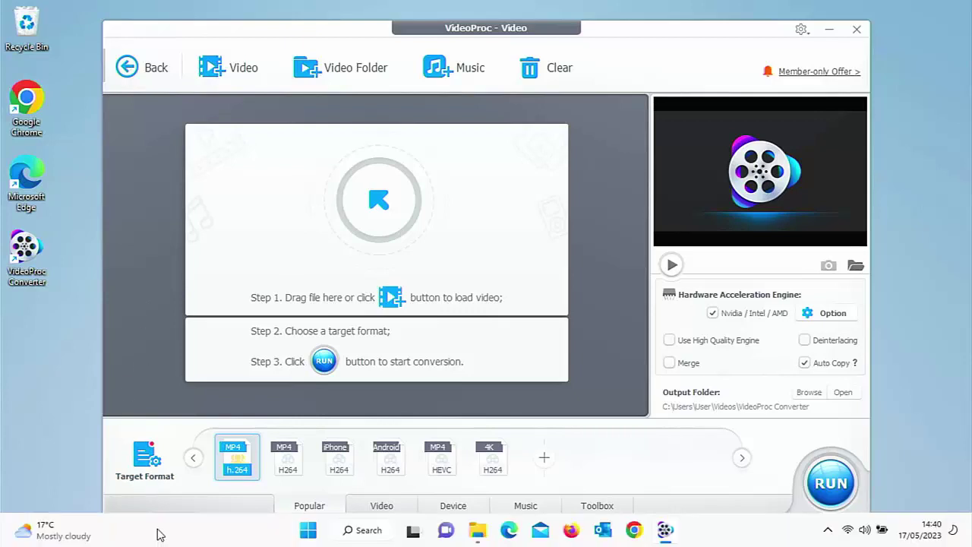
{"action": "left_click", "coordinate": [482, 538]}
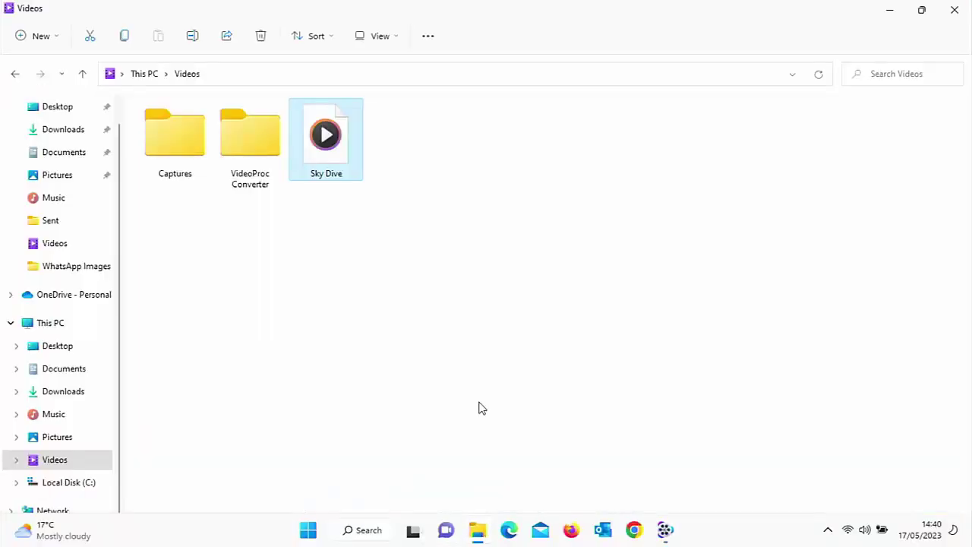
{"action": "right_click", "coordinate": [324, 160]}
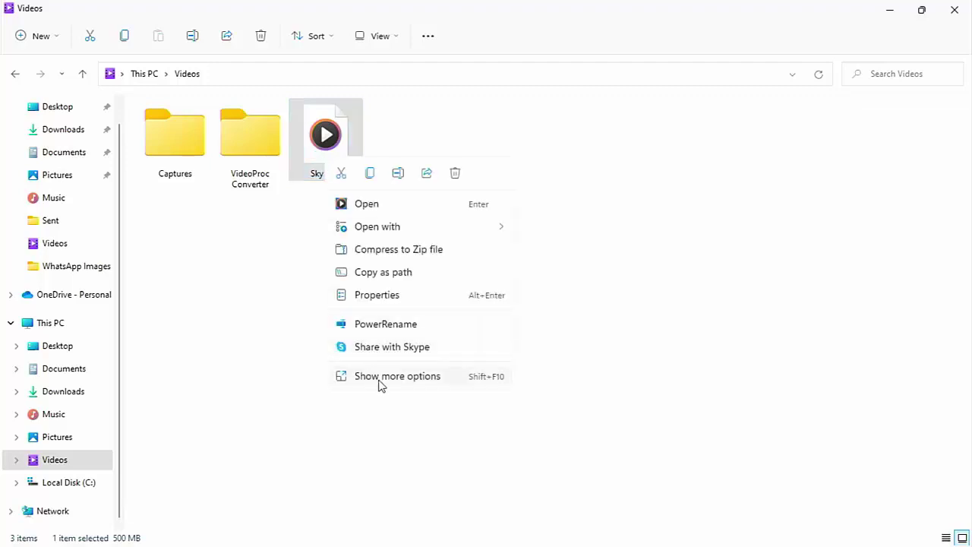
{"action": "left_click", "coordinate": [396, 296]}
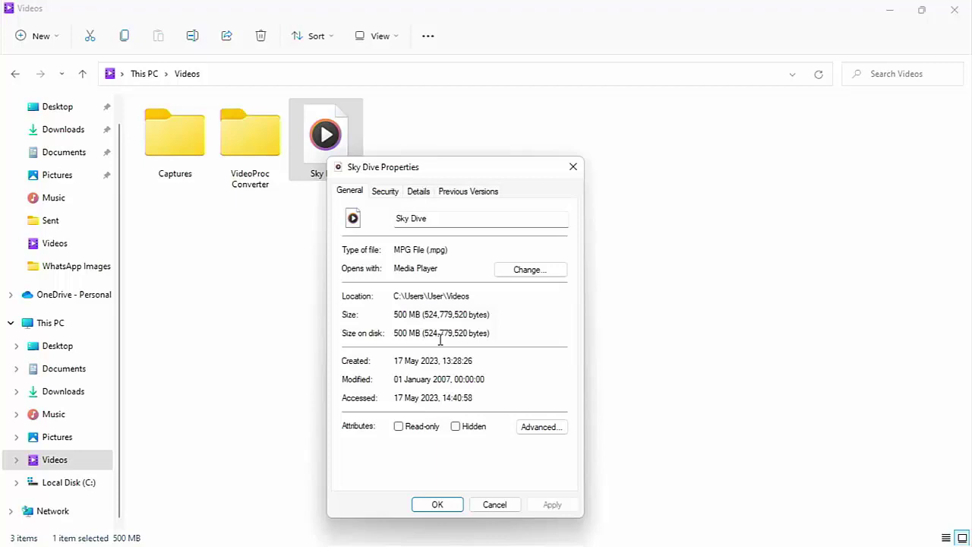
{"action": "left_click", "coordinate": [487, 505]}
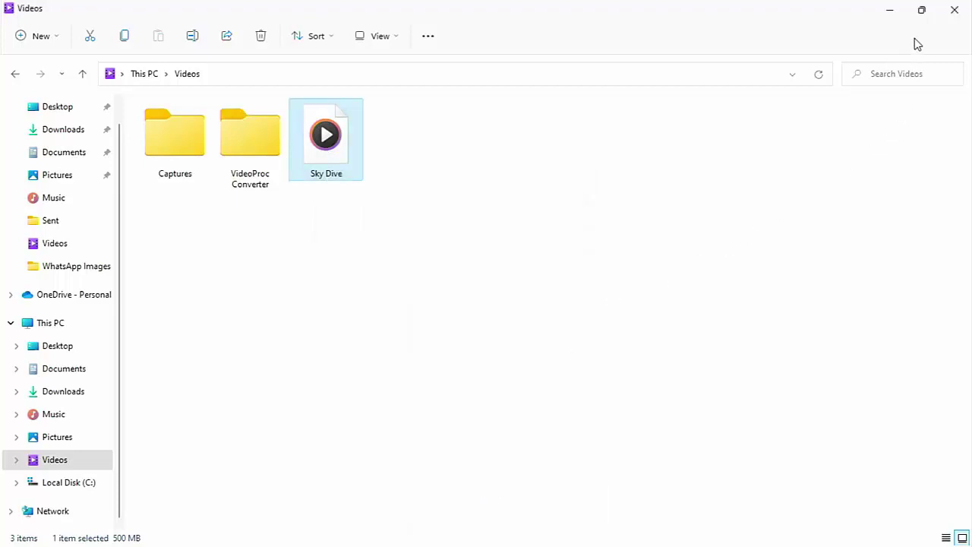
{"action": "left_click", "coordinate": [944, 15]}
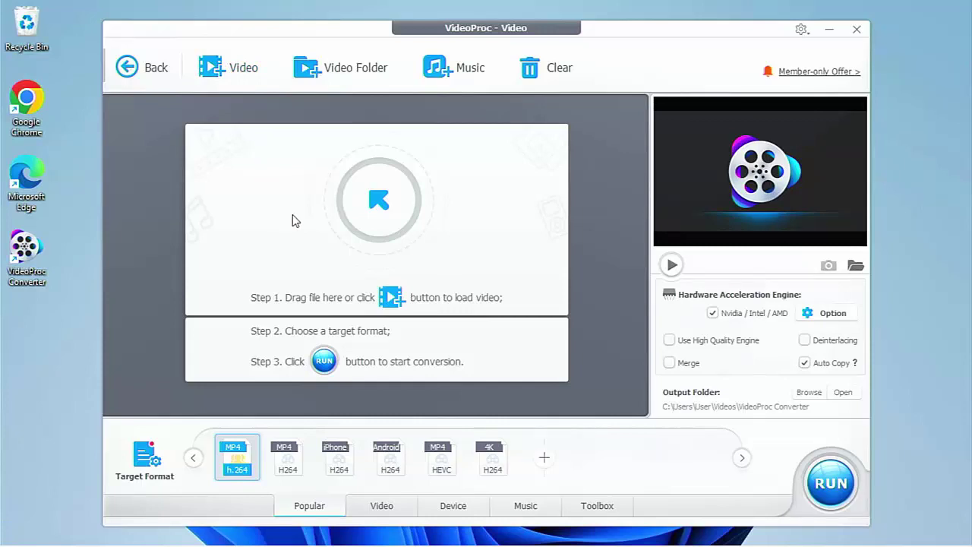
Add Sky Dive from the Videos folder to the conversion list
{"action": "left_click", "coordinate": [233, 70]}
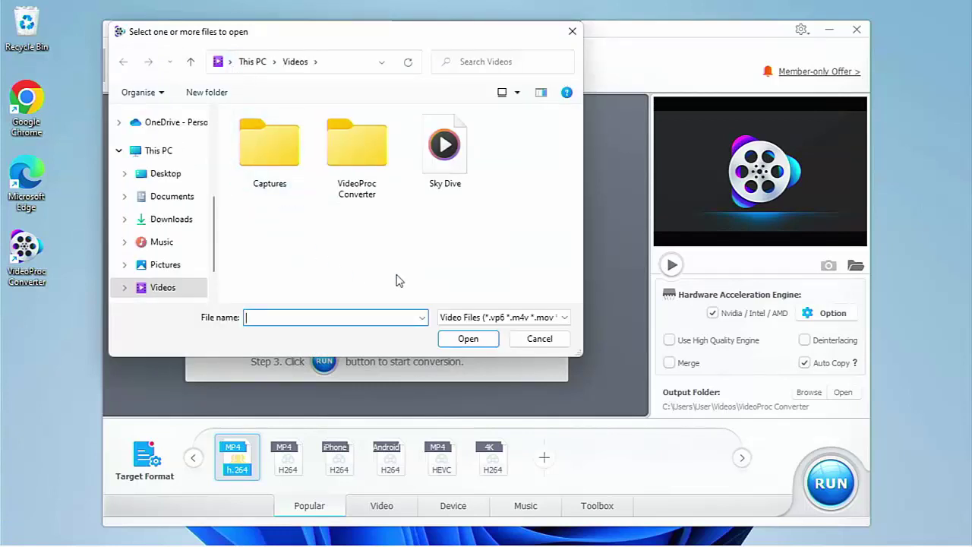
{"action": "left_click", "coordinate": [466, 163]}
{"action": "double_click", "coordinate": [465, 163]}
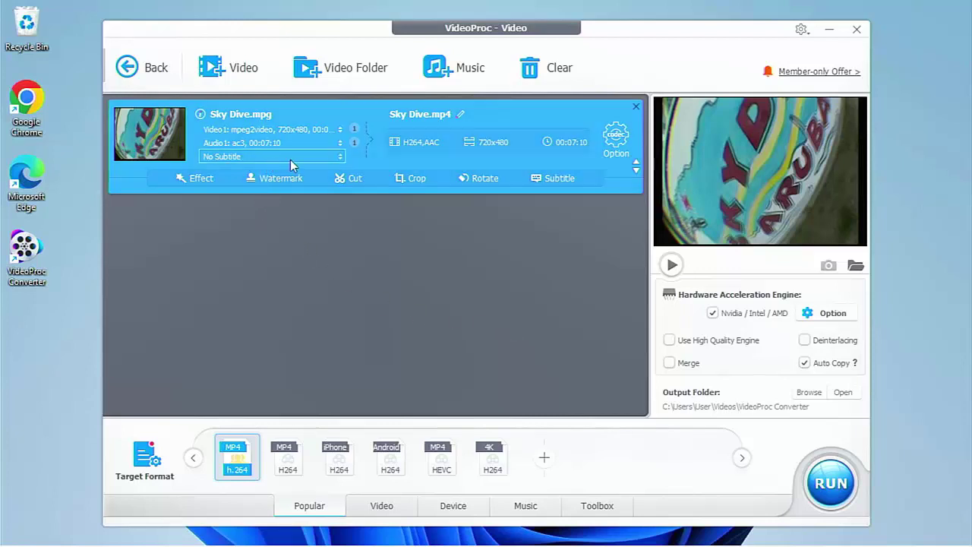
Look at the Effect and Watermark settings, closing each without changes
{"action": "left_click", "coordinate": [200, 182]}
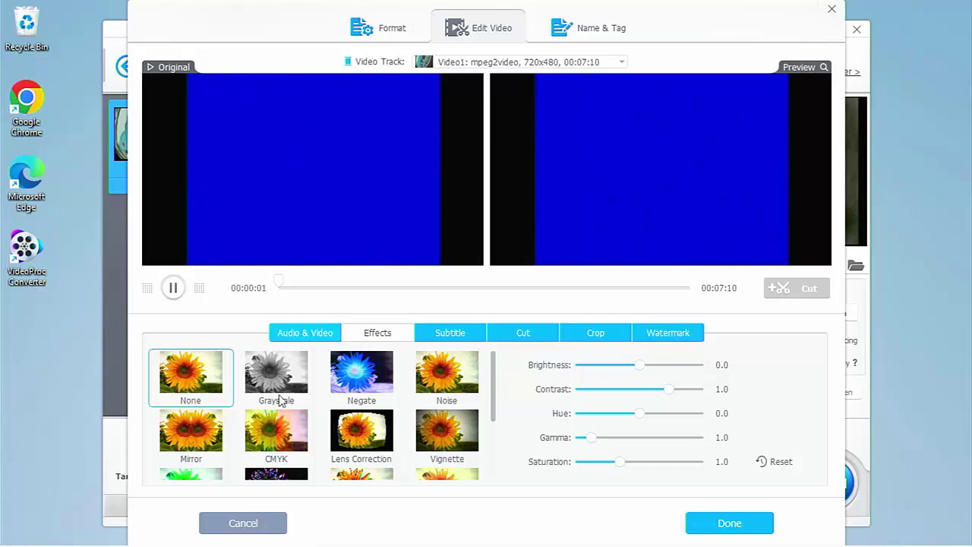
{"action": "left_click", "coordinate": [277, 522]}
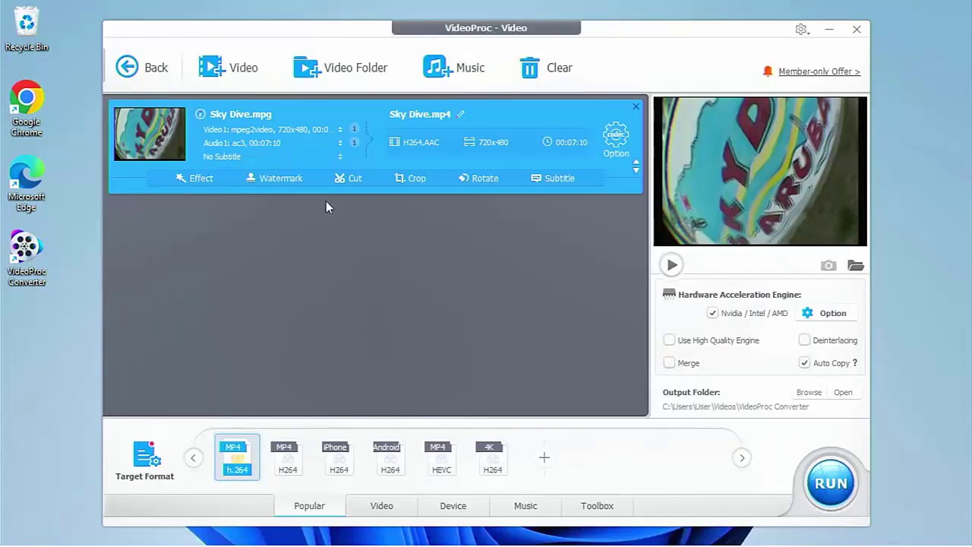
{"action": "left_click", "coordinate": [281, 177]}
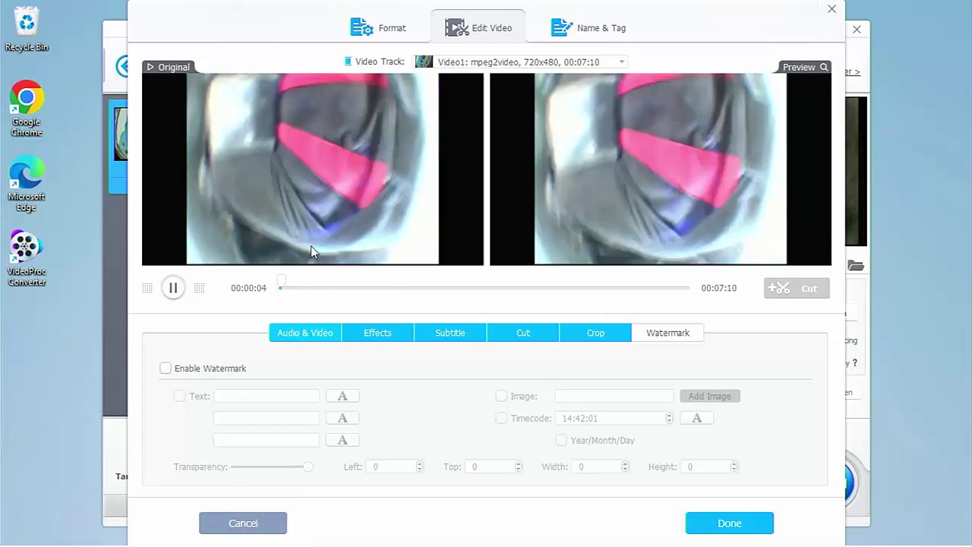
{"action": "left_click", "coordinate": [256, 518]}
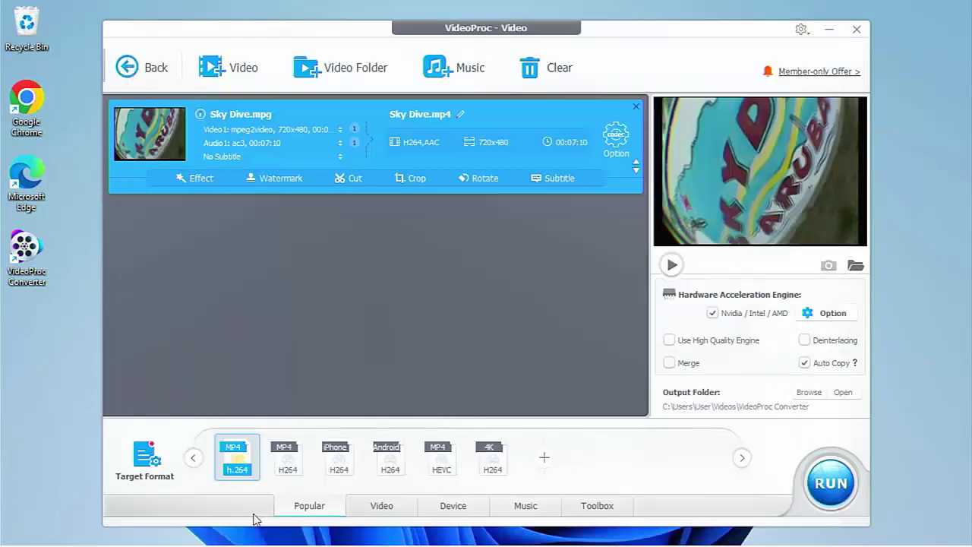
Trim Sky Dive's start to about 00:00:05 and bring up the Crop settings
{"action": "left_click", "coordinate": [357, 179]}
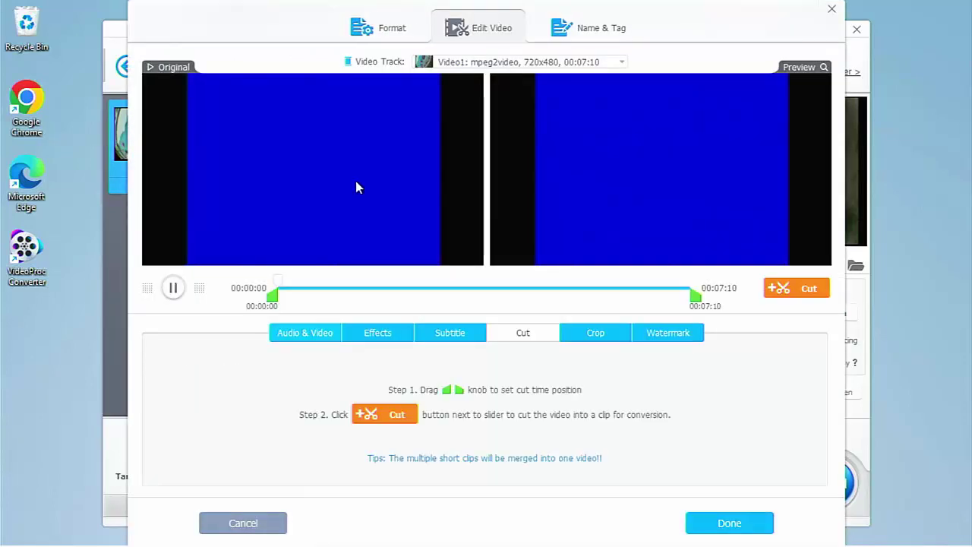
{"action": "left_click", "coordinate": [177, 289]}
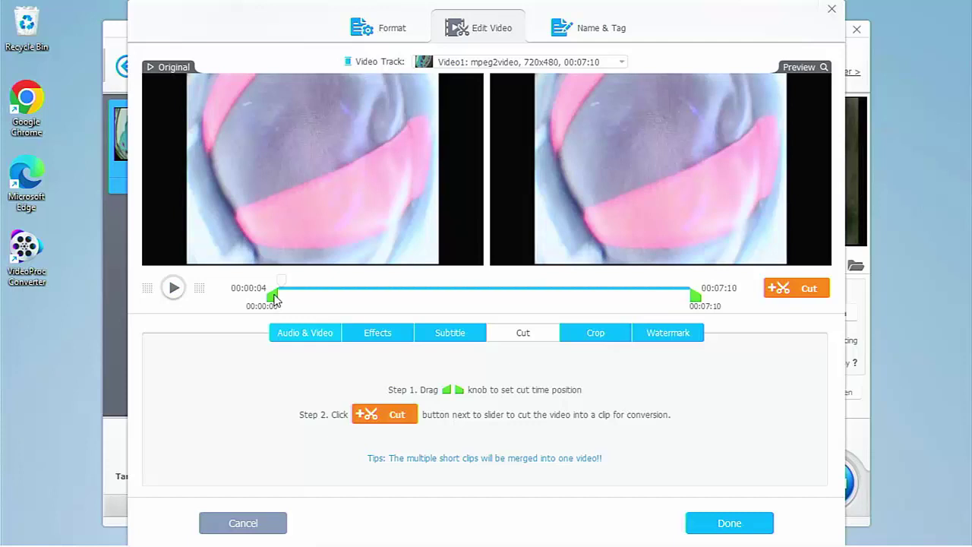
{"action": "left_click_drag", "start_coordinate": [275, 296], "coordinate": [264, 296]}
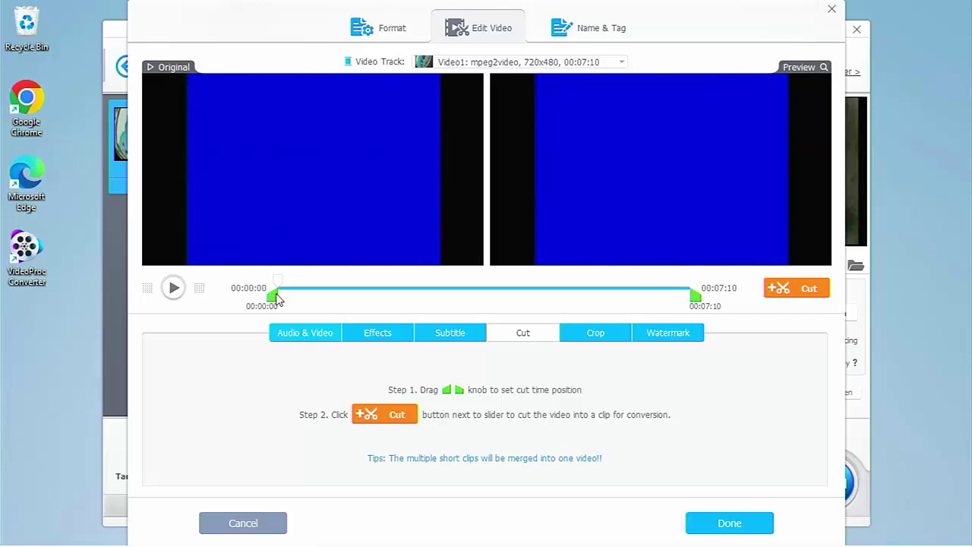
{"action": "left_click_drag", "start_coordinate": [277, 298], "coordinate": [282, 299]}
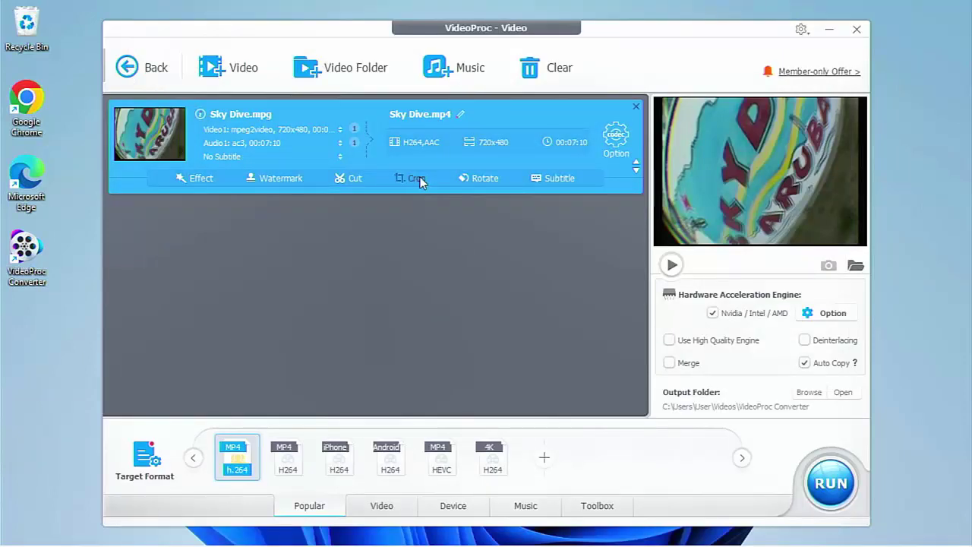
{"action": "left_click", "coordinate": [418, 178]}
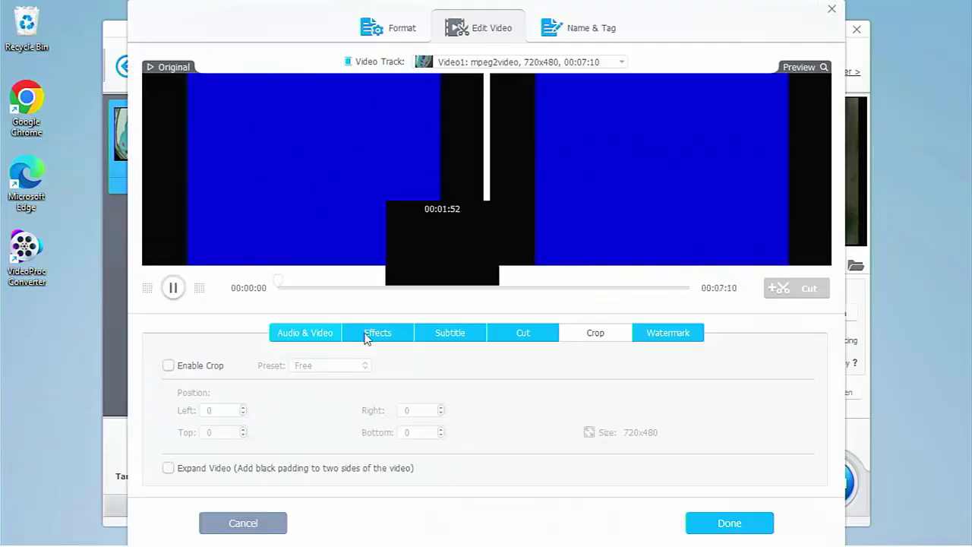
Enable a 16:9 crop shifted lower, giving 720x358 with top 80 and bottom 42
{"action": "left_click", "coordinate": [168, 366]}
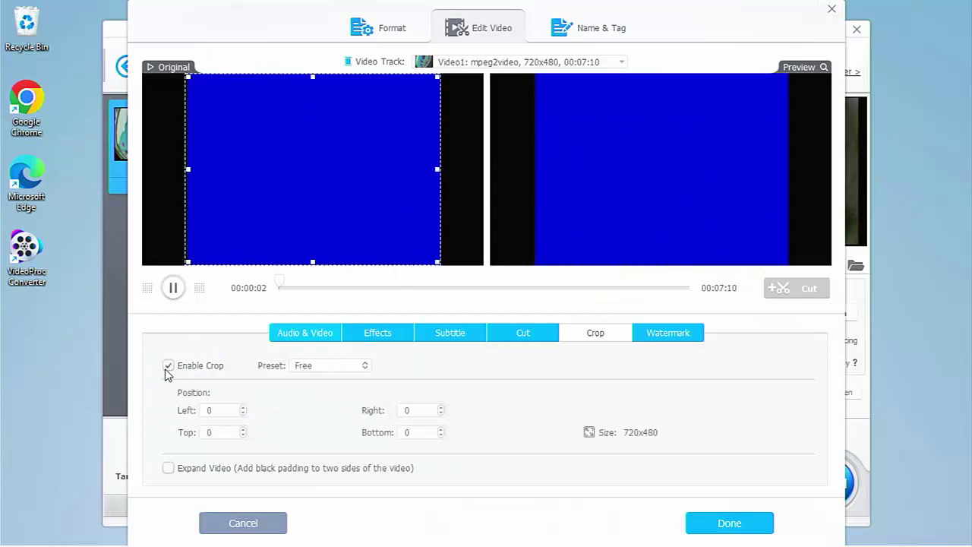
{"action": "left_click", "coordinate": [174, 289]}
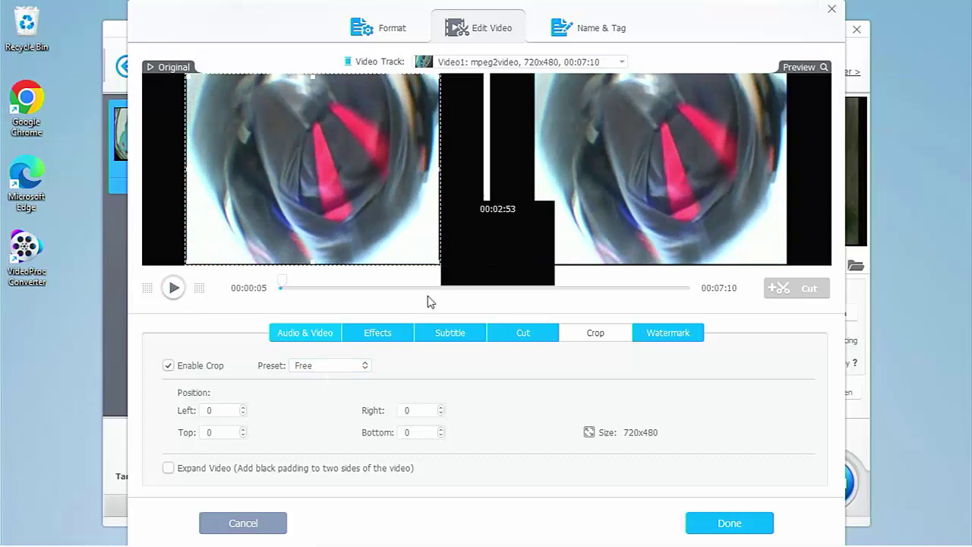
{"action": "left_click", "coordinate": [345, 369]}
{"action": "left_click", "coordinate": [315, 453]}
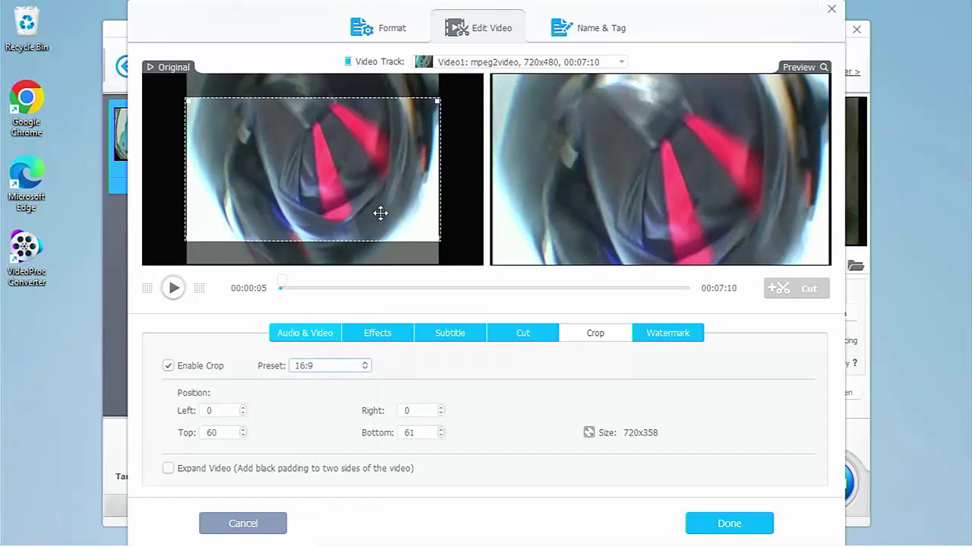
{"action": "mouse_move", "coordinate": [381, 213]}
{"action": "left_mouse_down"}
{"action": "mouse_move", "coordinate": [375, 234]}
{"action": "mouse_move", "coordinate": [386, 219]}
{"action": "left_mouse_up"}
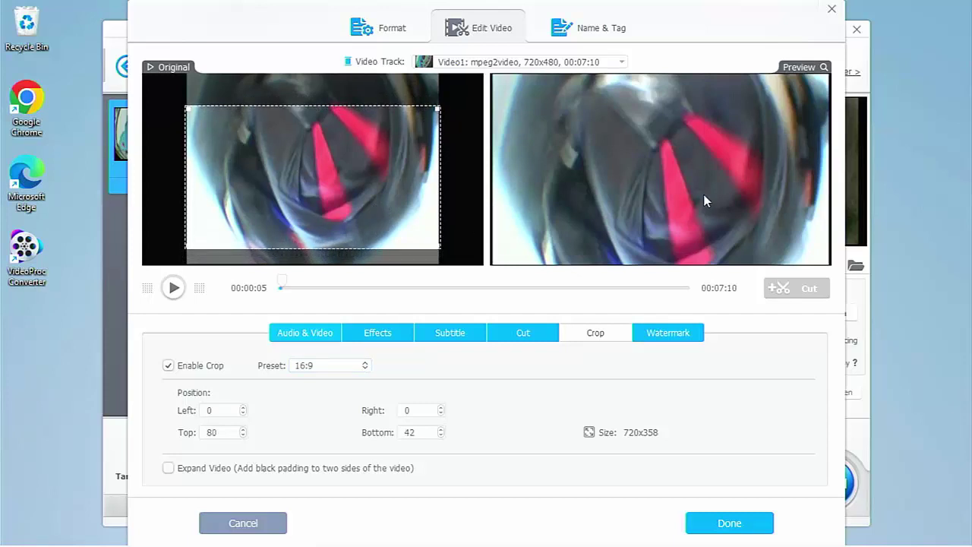
Enable a text watermark reading 'Hello'
{"action": "left_click", "coordinate": [644, 332]}
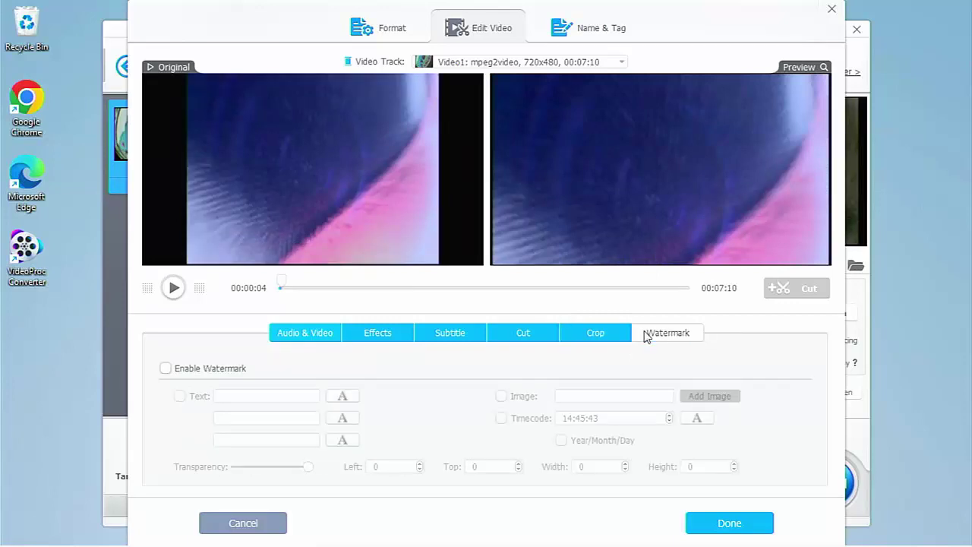
{"action": "left_click", "coordinate": [167, 368]}
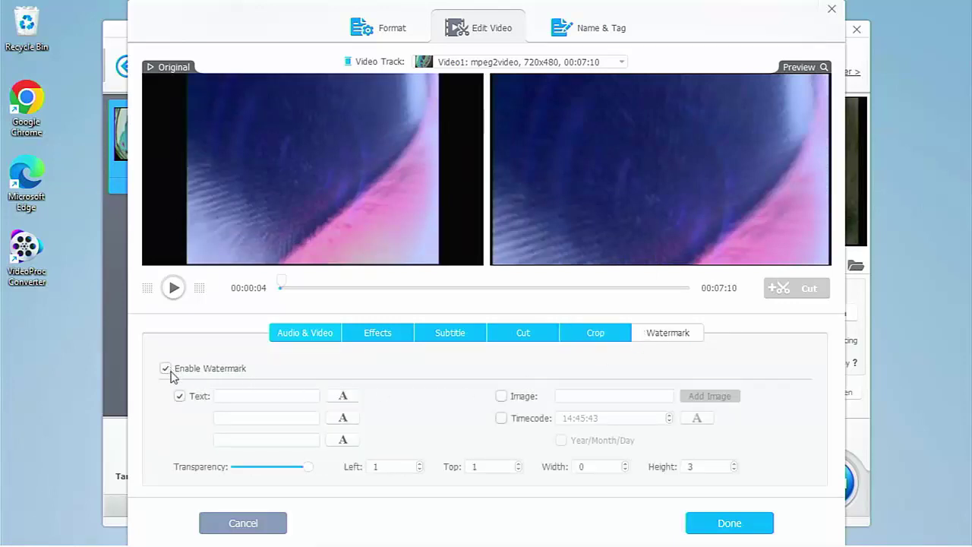
{"action": "left_click", "coordinate": [296, 392]}
{"action": "type", "text": "H"}
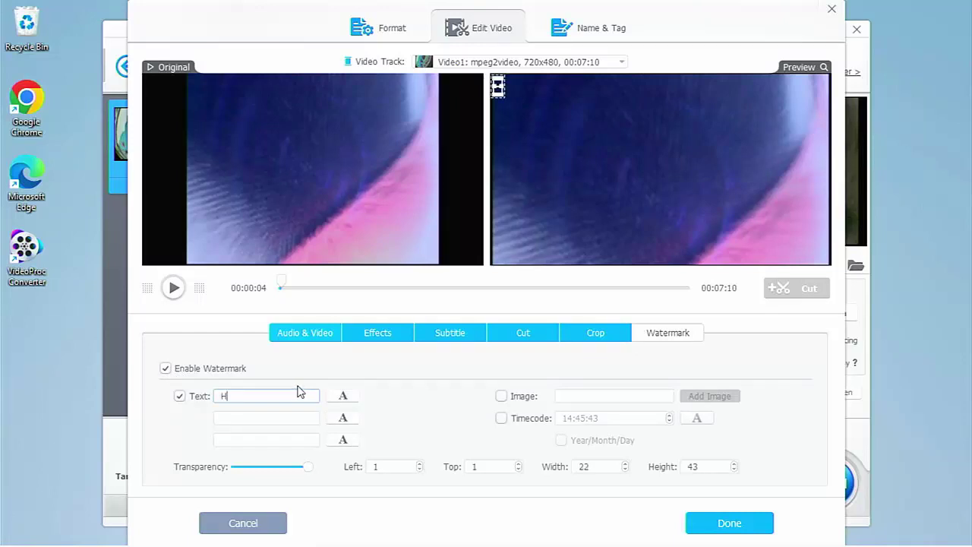
{"action": "type", "text": "ello"}
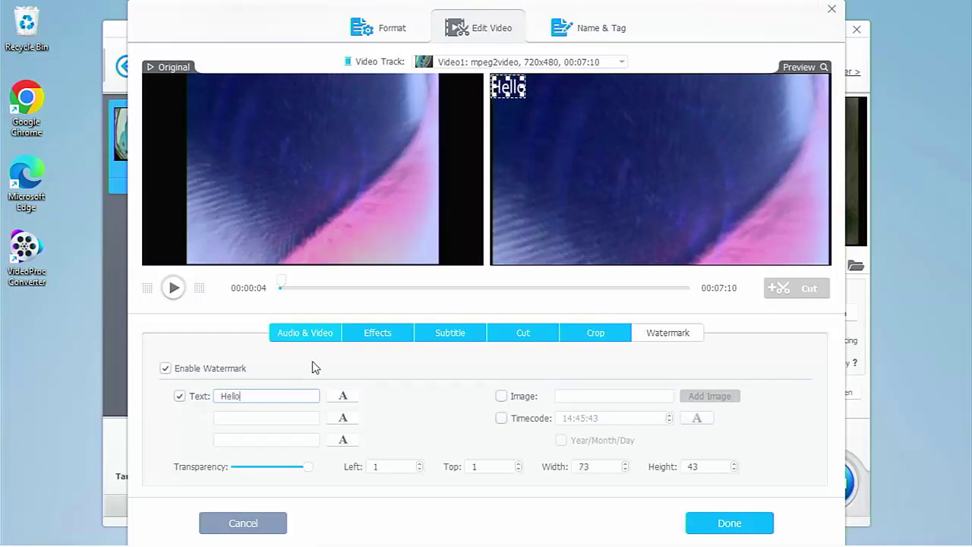
Make the Hello watermark red, enlarge it to 31pt and centre it in the frame
{"action": "left_click", "coordinate": [337, 400]}
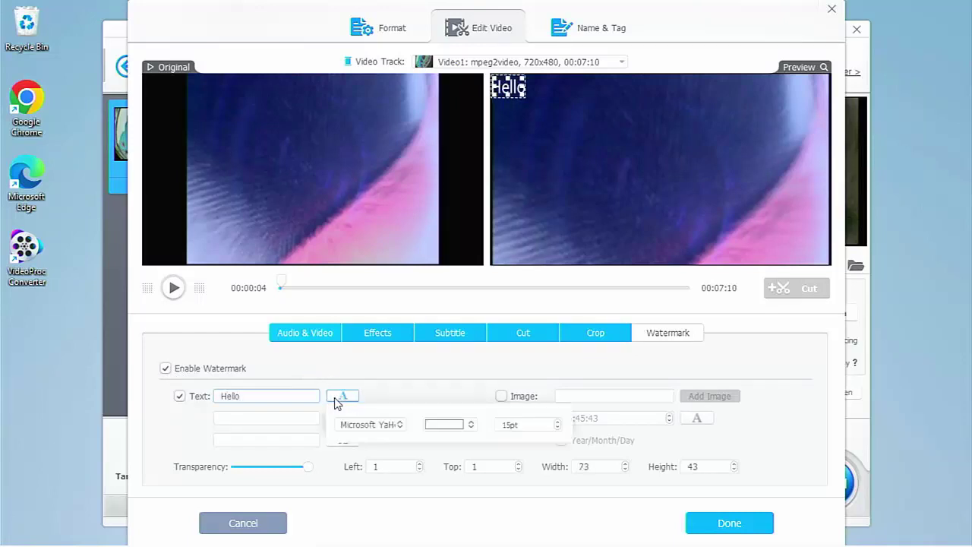
{"action": "left_click", "coordinate": [434, 427]}
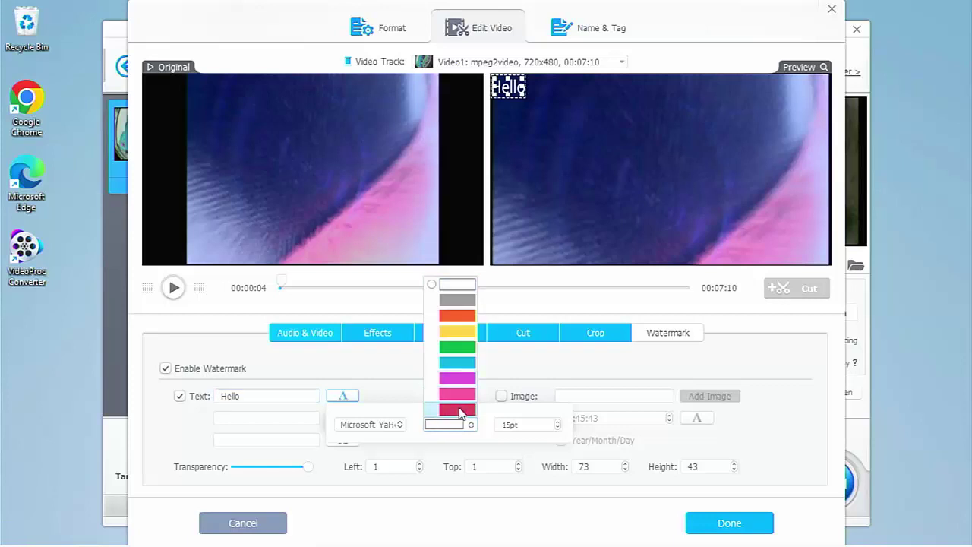
{"action": "left_click", "coordinate": [458, 409]}
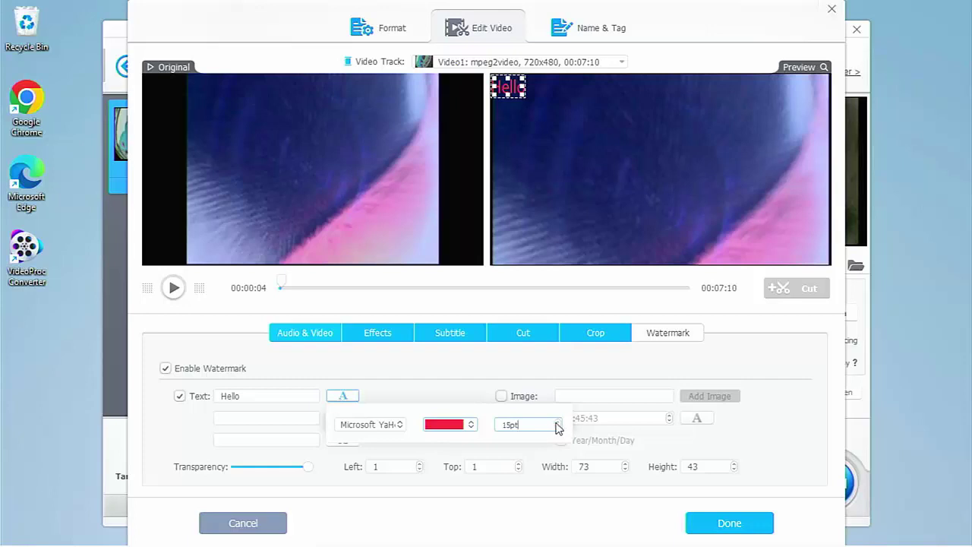
{"action": "scroll", "coordinate": [557, 426], "scroll_direction": "up", "scroll_amount": 8}
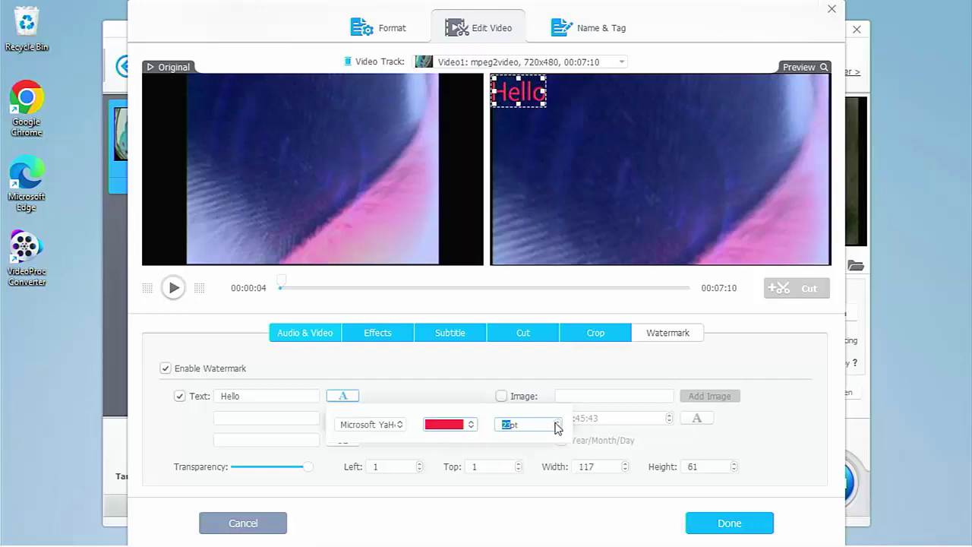
{"action": "scroll", "coordinate": [556, 425], "scroll_direction": "up", "scroll_amount": 8}
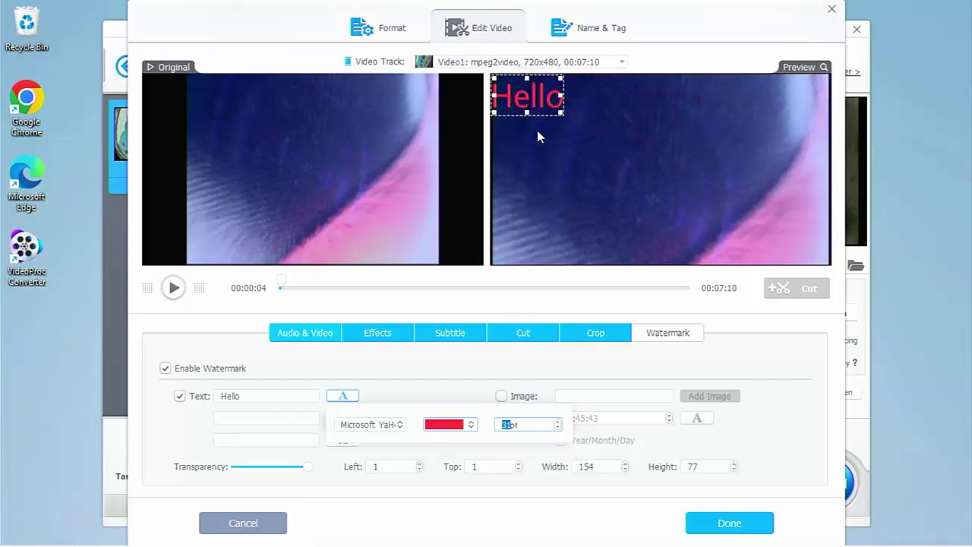
{"action": "left_click_drag", "start_coordinate": [541, 107], "coordinate": [606, 190]}
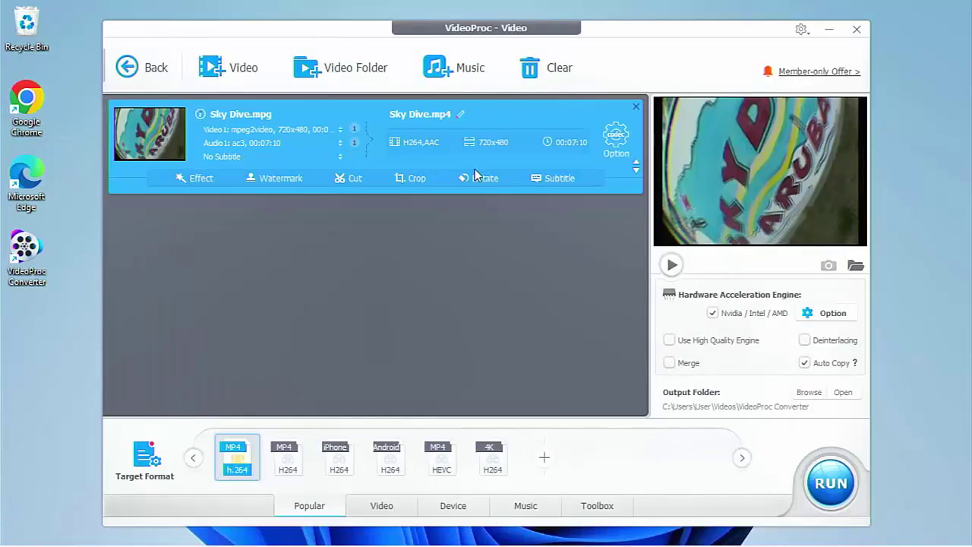
{"action": "left_click", "coordinate": [472, 178]}
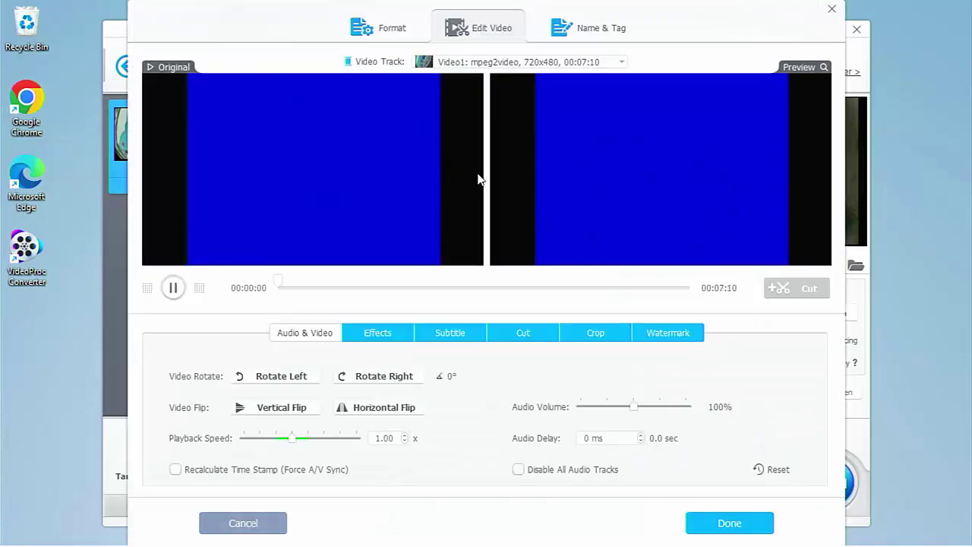
{"action": "left_click", "coordinate": [303, 382]}
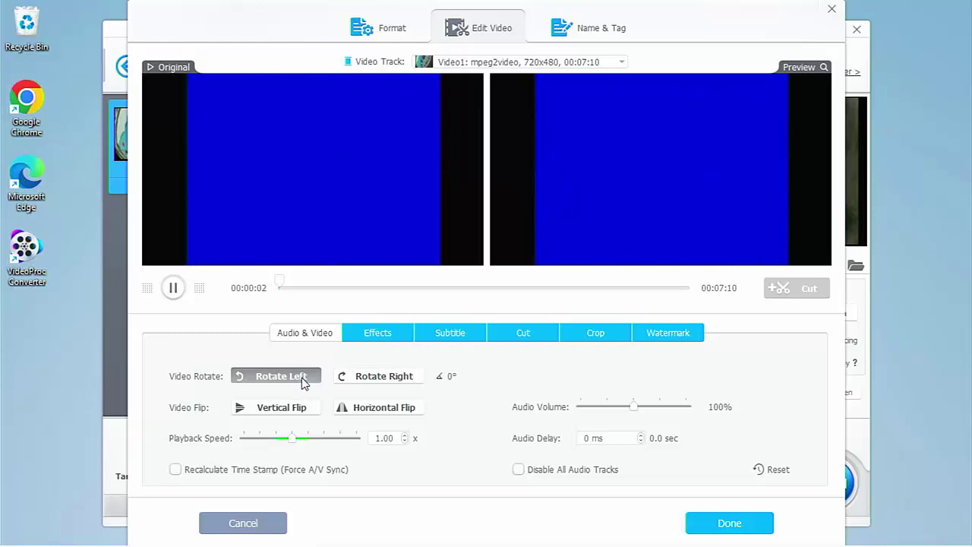
{"action": "left_click", "coordinate": [303, 378]}
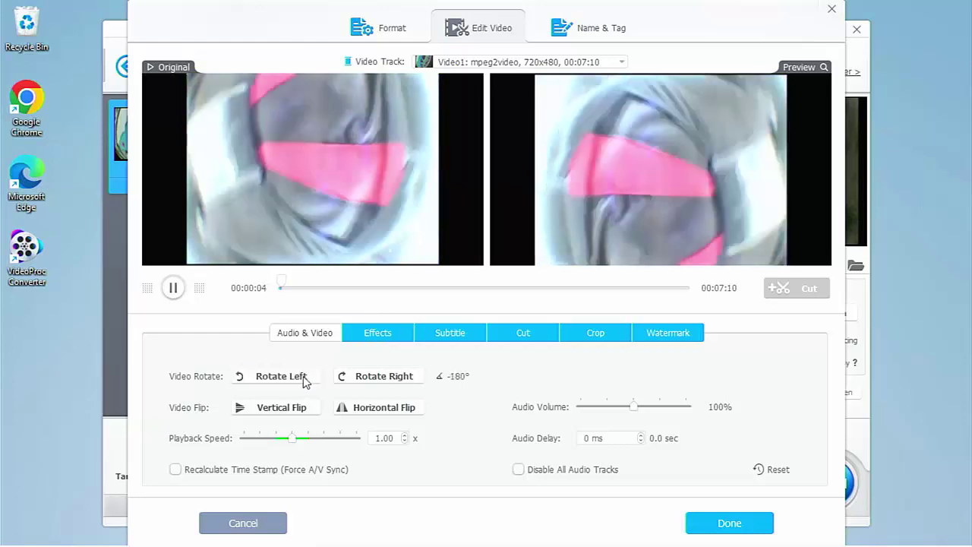
{"action": "left_click", "coordinate": [303, 377]}
{"action": "left_click", "coordinate": [269, 523]}
{"action": "left_click", "coordinate": [564, 175]}
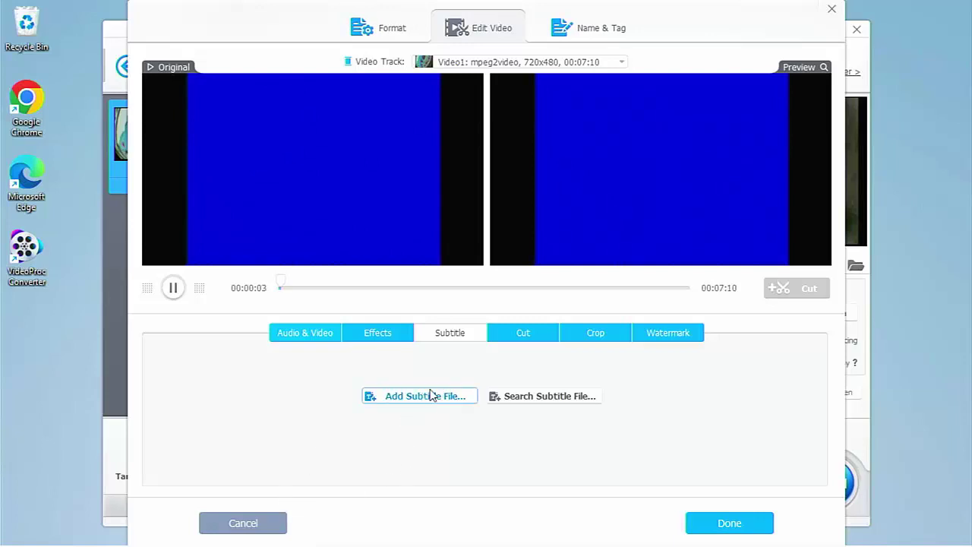
{"action": "left_click", "coordinate": [261, 523]}
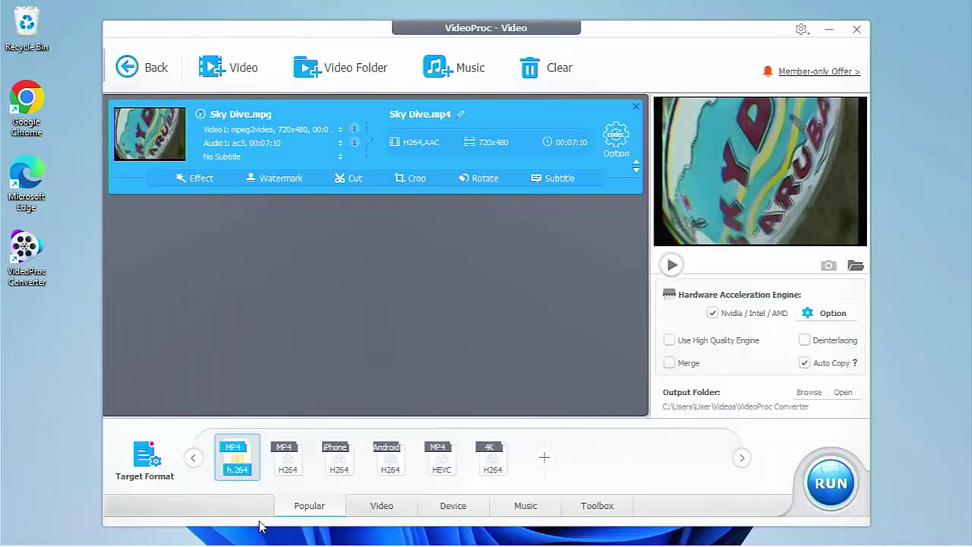
Keep the current output folder and start converting Sky Dive to MP4
{"action": "mouse_move", "coordinate": [250, 453]}
{"action": "left_click", "coordinate": [809, 393]}
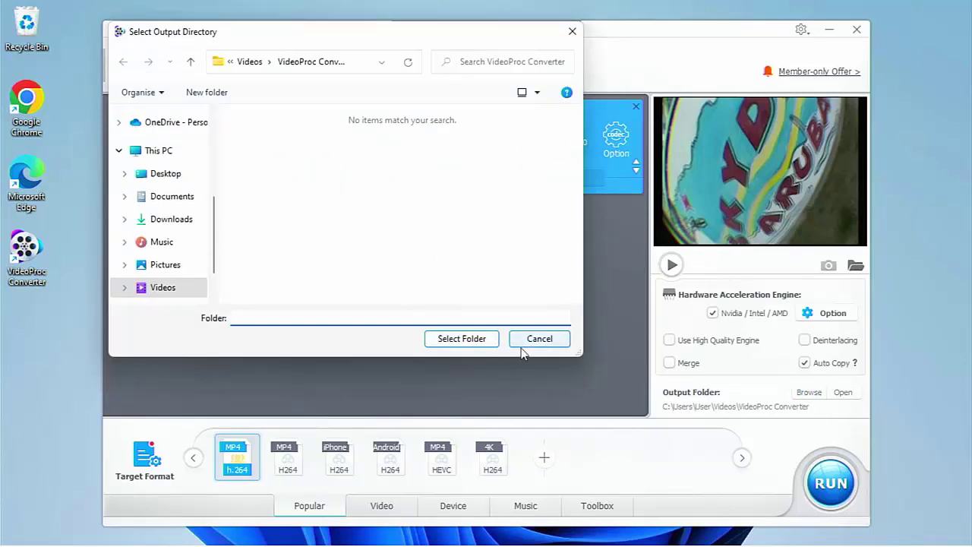
{"action": "left_click", "coordinate": [539, 340]}
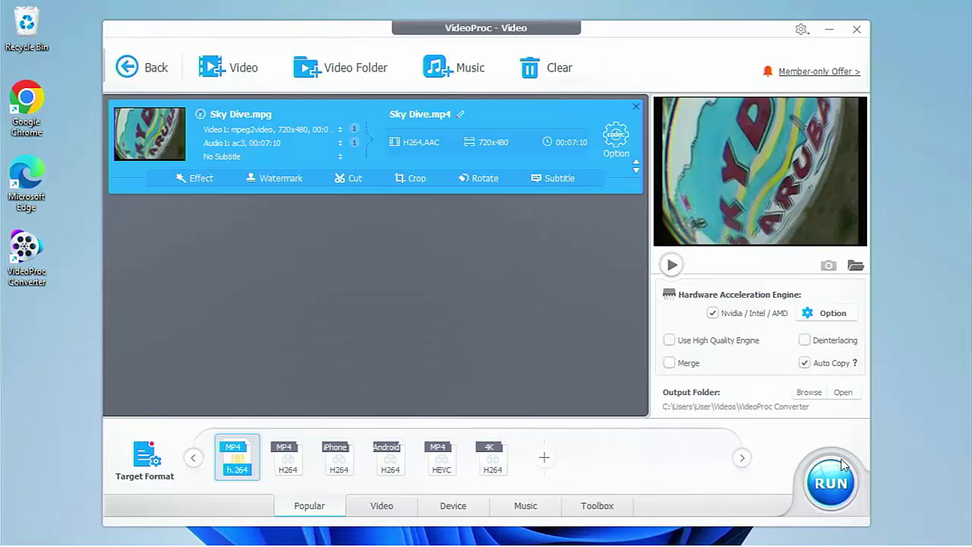
{"action": "left_click", "coordinate": [832, 486]}
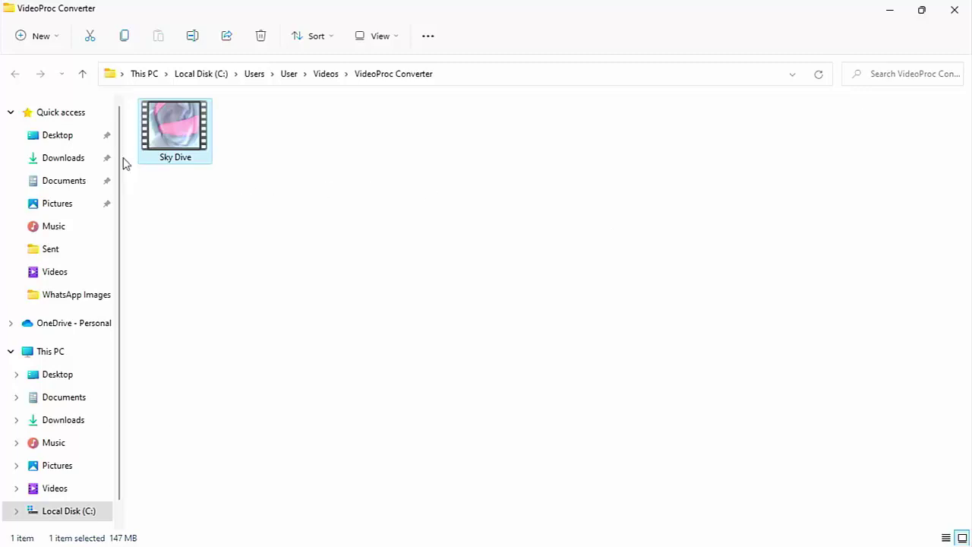
{"action": "left_click", "coordinate": [250, 147]}
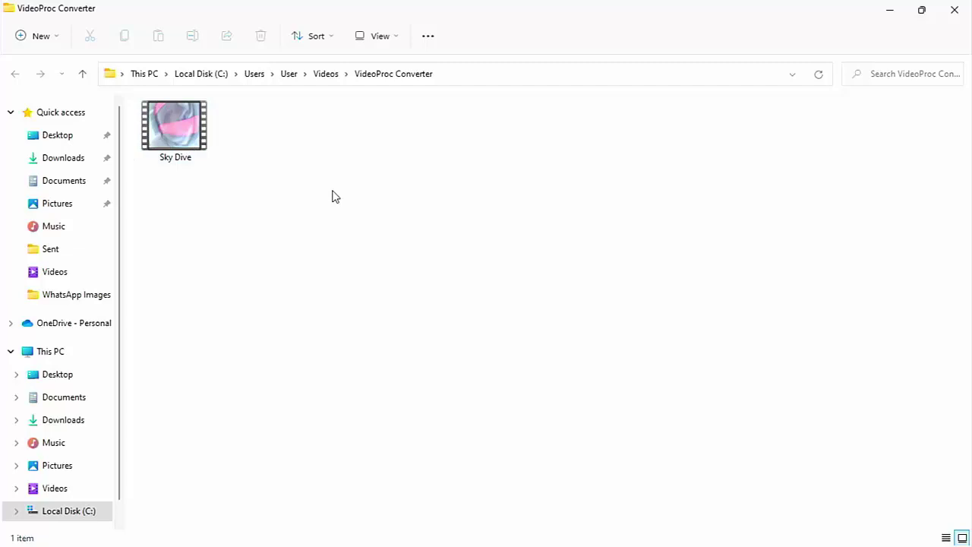
{"action": "left_click", "coordinate": [202, 138]}
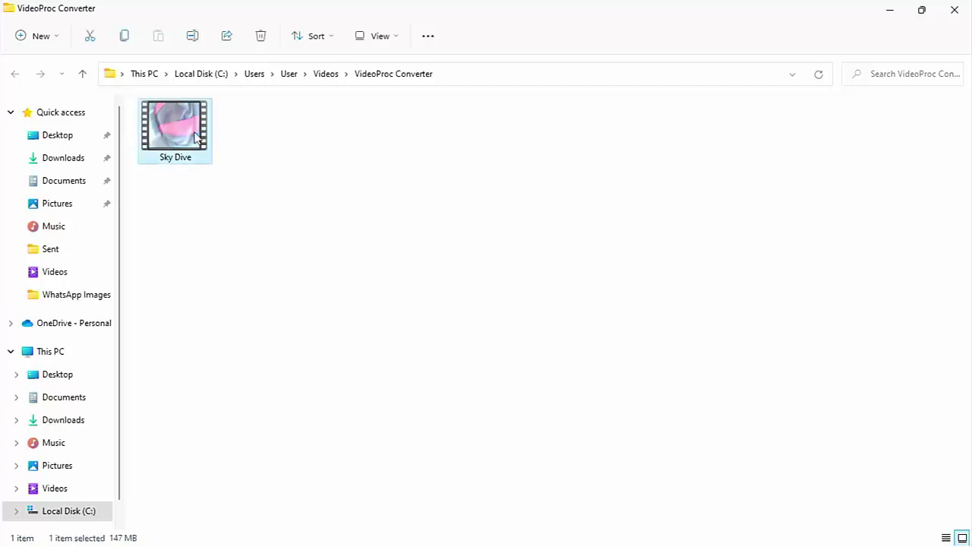
{"action": "right_click", "coordinate": [195, 136]}
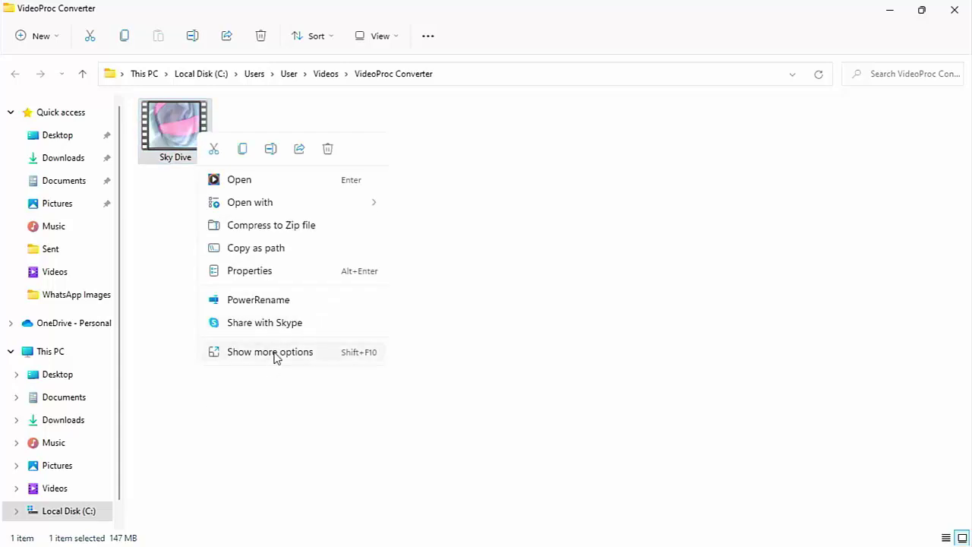
{"action": "left_click", "coordinate": [265, 272]}
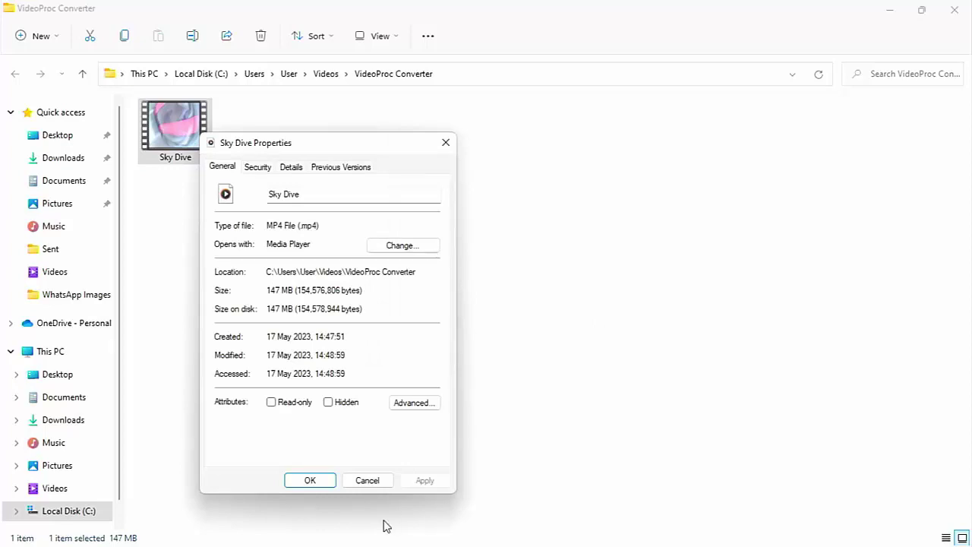
{"action": "left_click", "coordinate": [368, 481]}
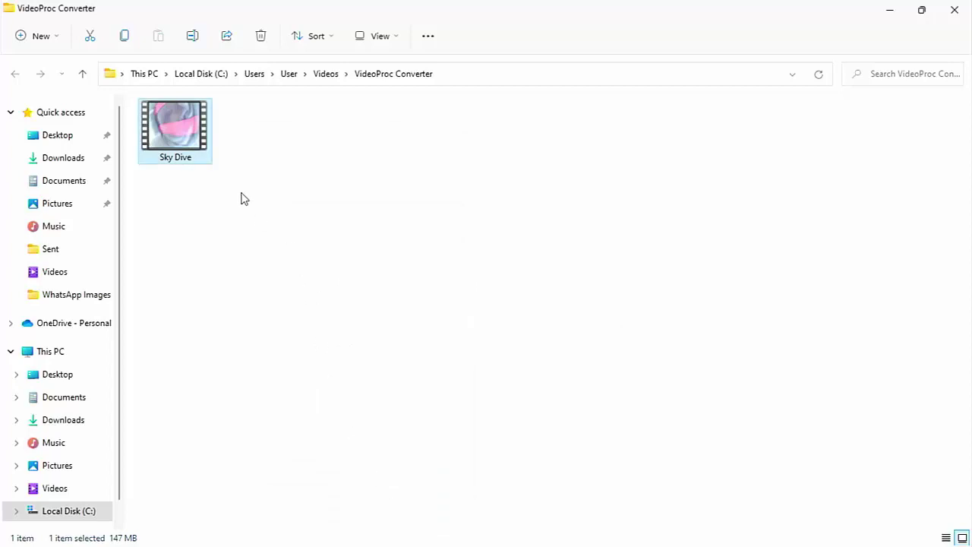
{"action": "double_click", "coordinate": [161, 127]}
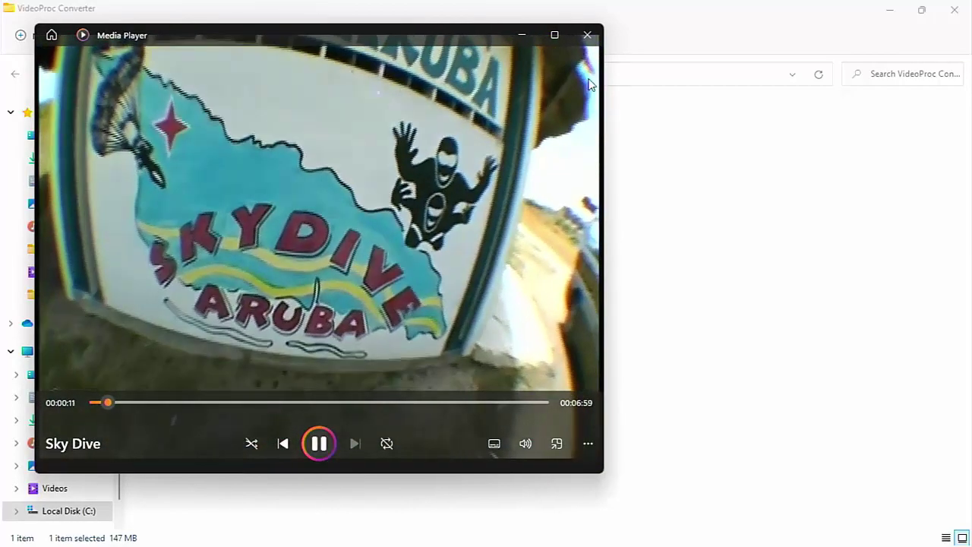
{"action": "left_click", "coordinate": [588, 35]}
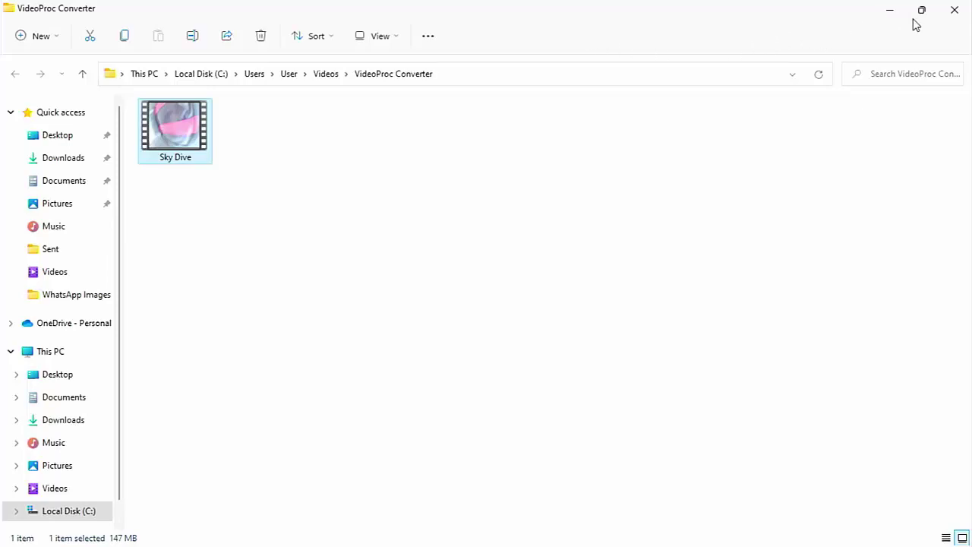
Close the File Explorer output folder window to return to VideoProc Converter
{"action": "left_click", "coordinate": [955, 11]}
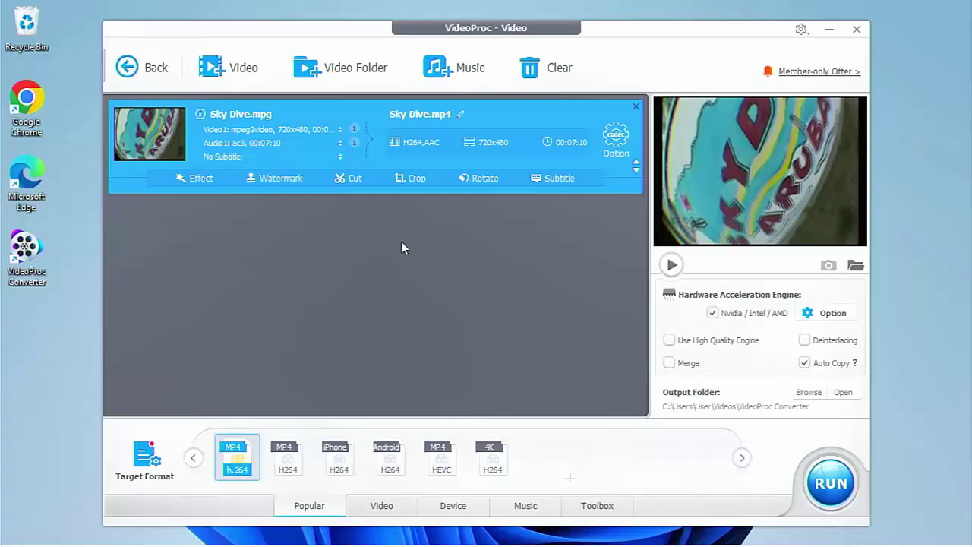